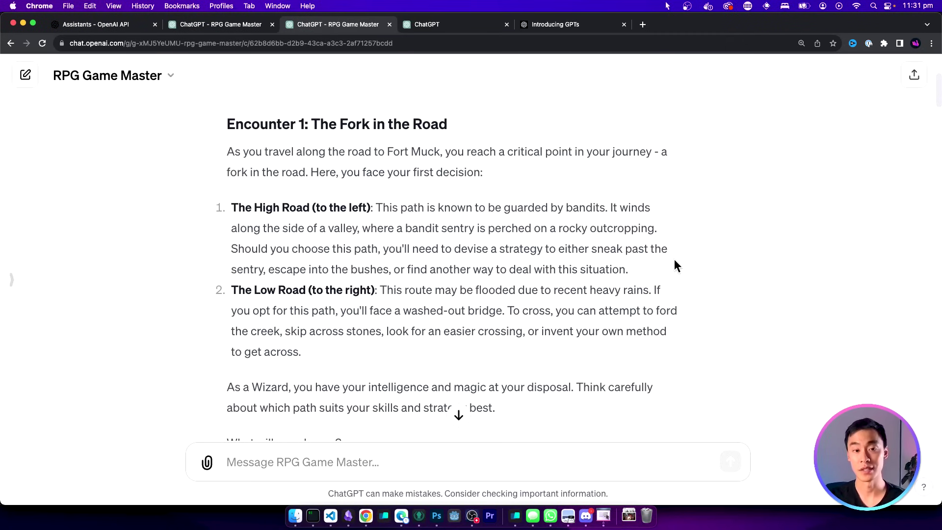
Step: Review the earlier Wizard chat, briefly selecting the fireball message text
scroll(675, 261, down, 10)
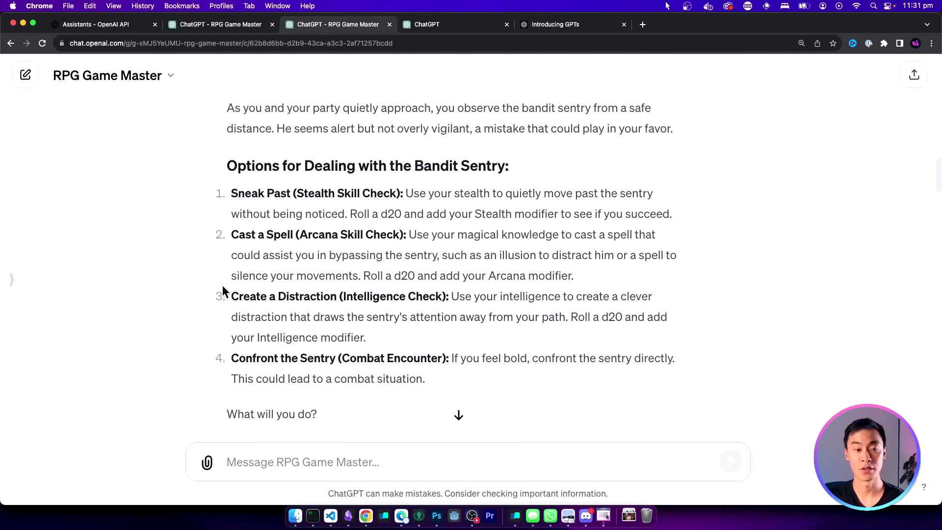
scroll(226, 356, up, 5)
drag(443, 253, 216, 260)
click(466, 256)
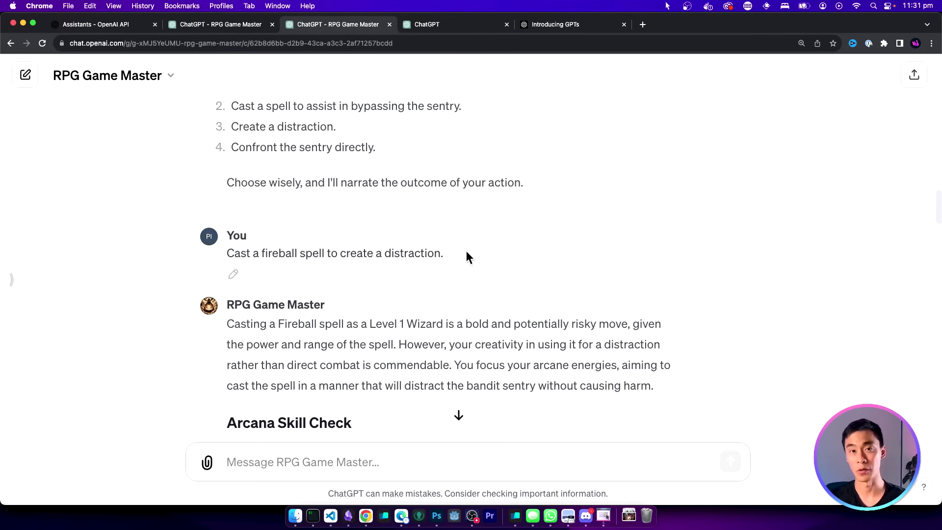
Step: Scroll further down and view the code analysis behind the dice roll
scroll(466, 253, down, 6)
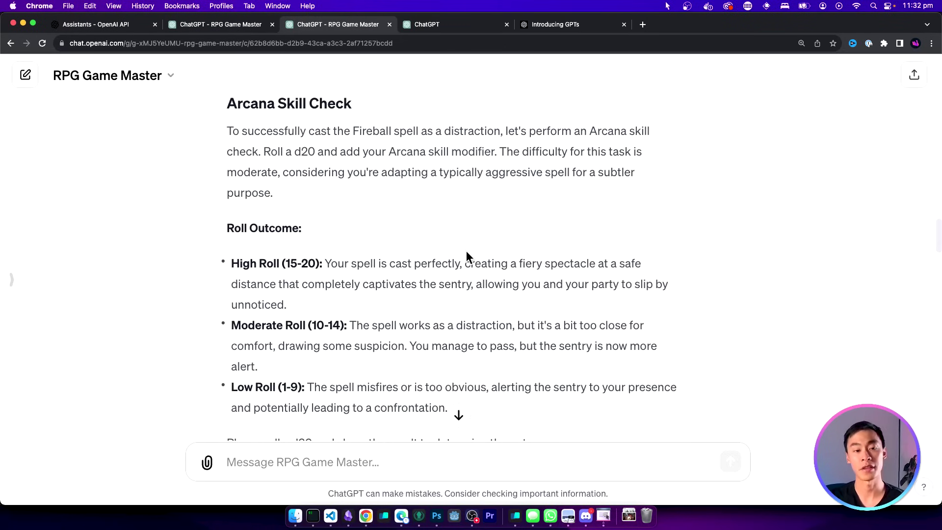
scroll(427, 388, down, 15)
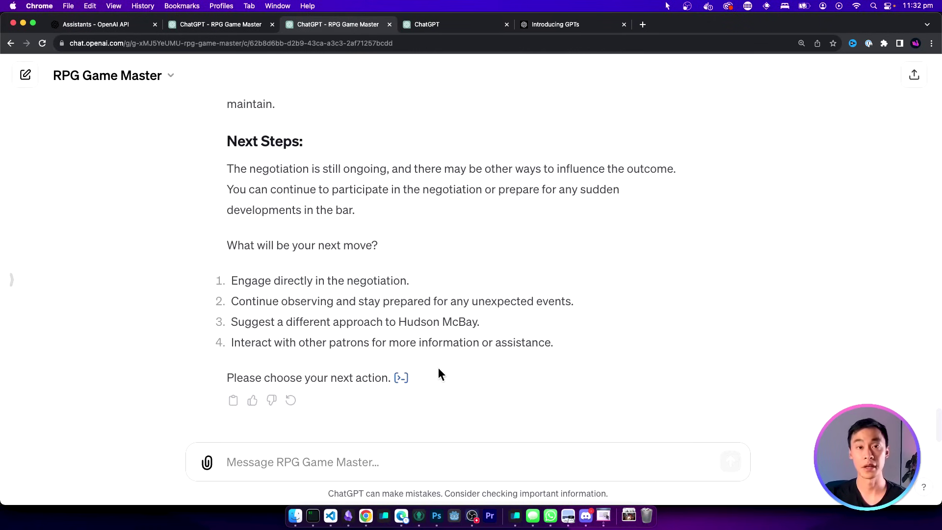
click(398, 383)
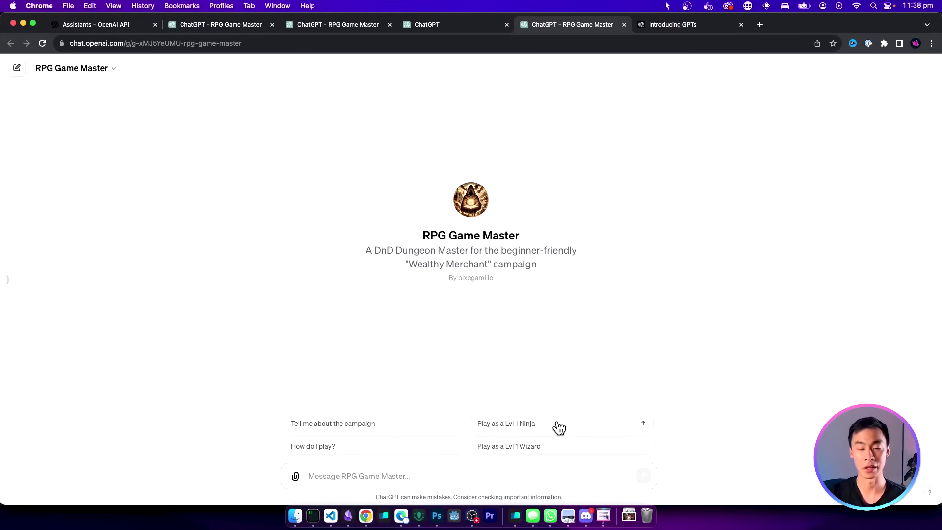
Step: Send 'Play as a Lvl 1 Fighter' to the RPG Game Master
click(391, 478)
text(Play as a Lvl 1 Fighter)
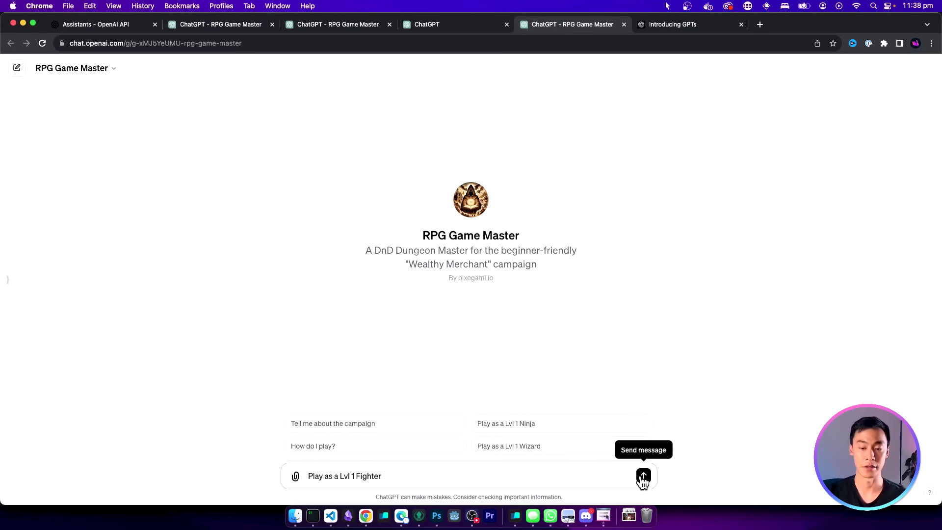
click(643, 476)
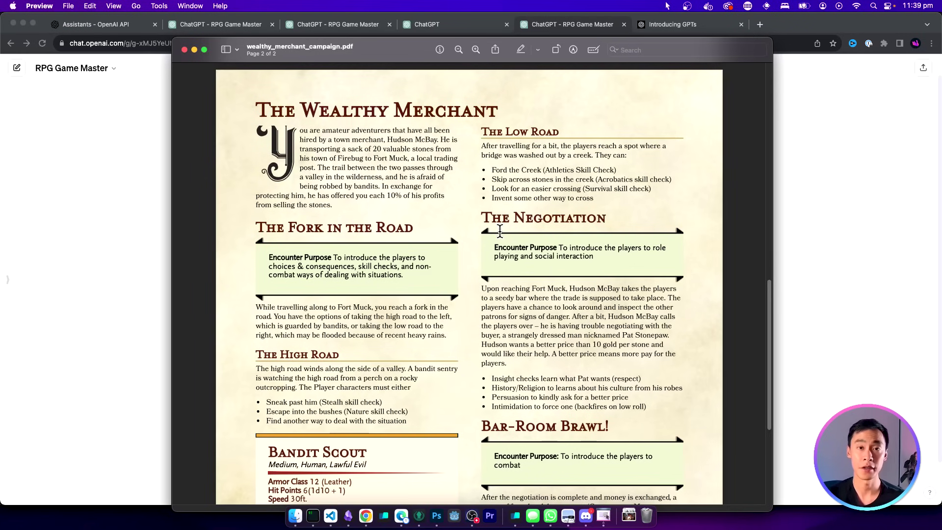
Step: Scroll wealthy_merchant_campaign.pdf past The Negotiation to the Bandit Scout stats and Epilogue
scroll(502, 209, down, 1)
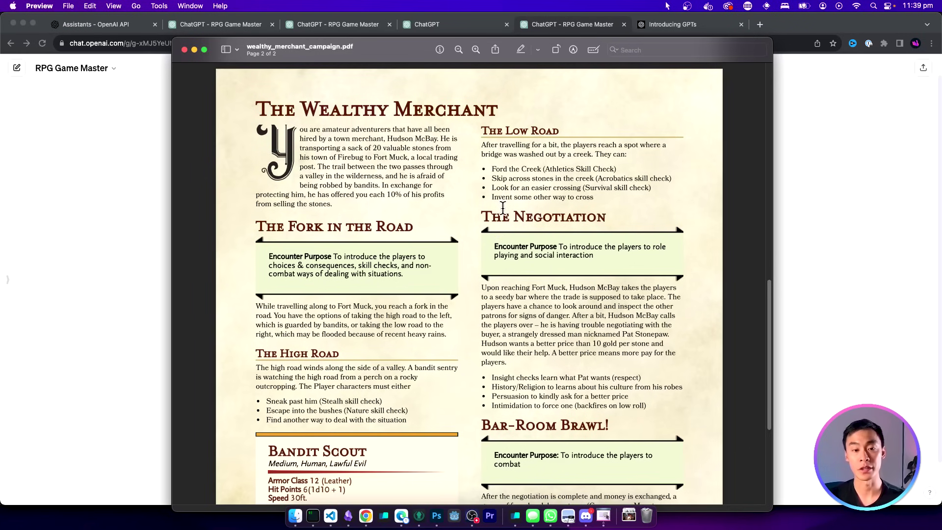
scroll(503, 208, down, 5)
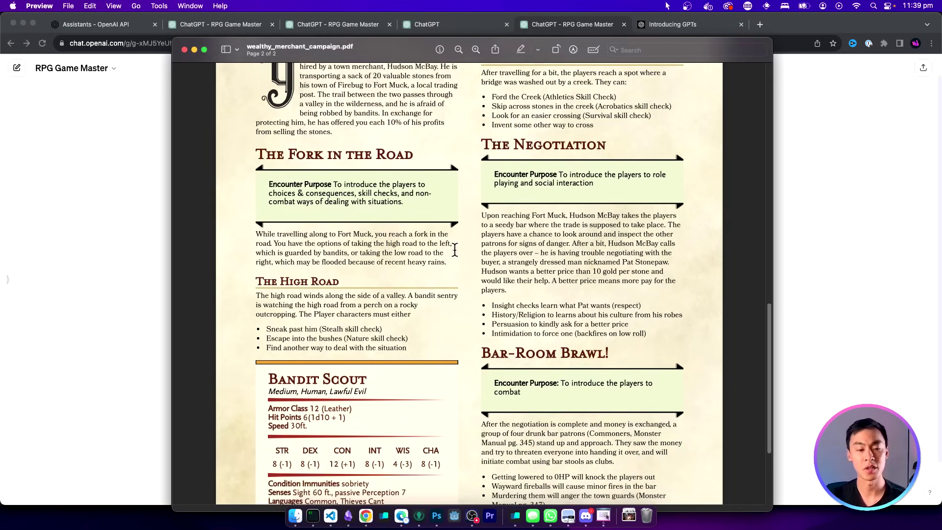
scroll(455, 251, down, 2)
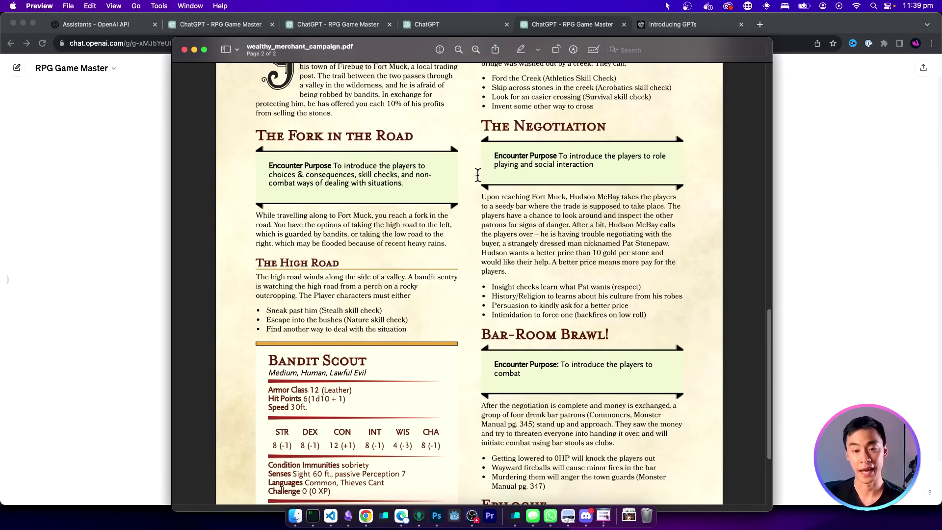
scroll(497, 223, down, 3)
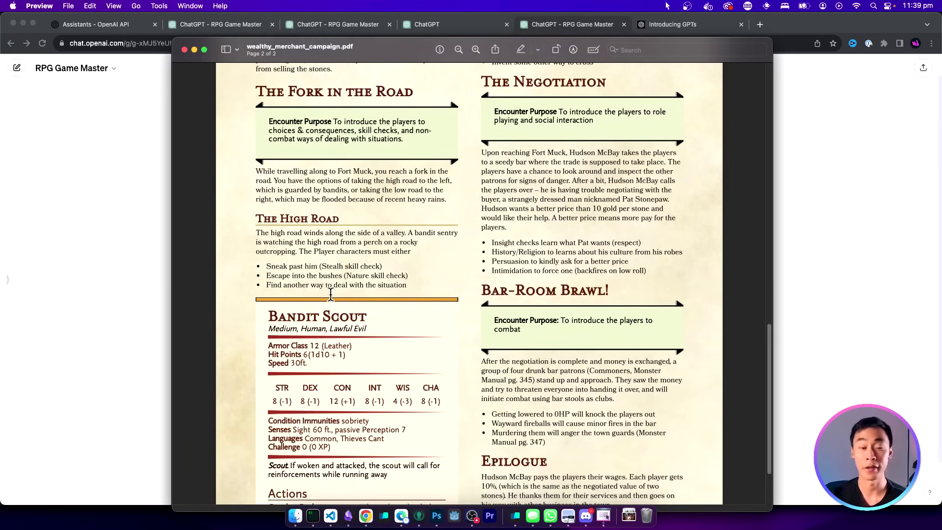
scroll(420, 270, down, 5)
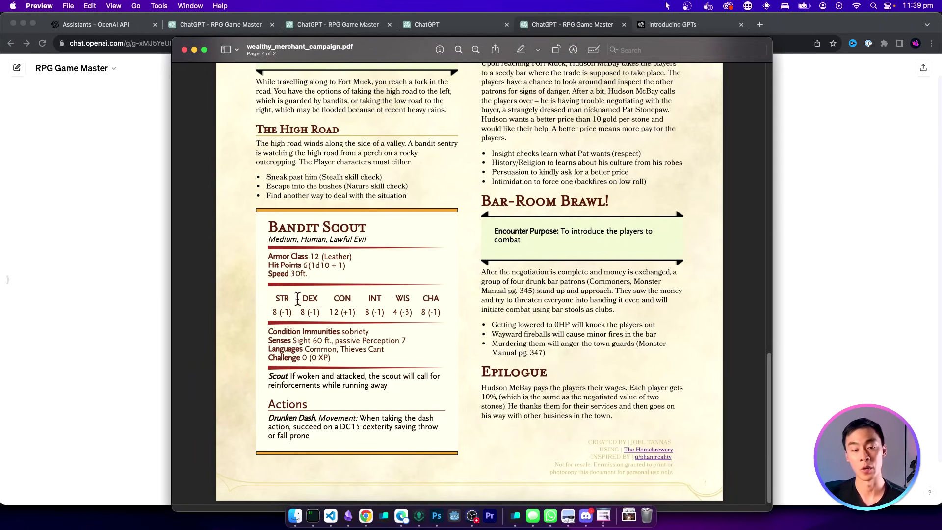
Step: Back in the game chat, read the fork-in-the-road reply and its High Road option
key(super+Tab)
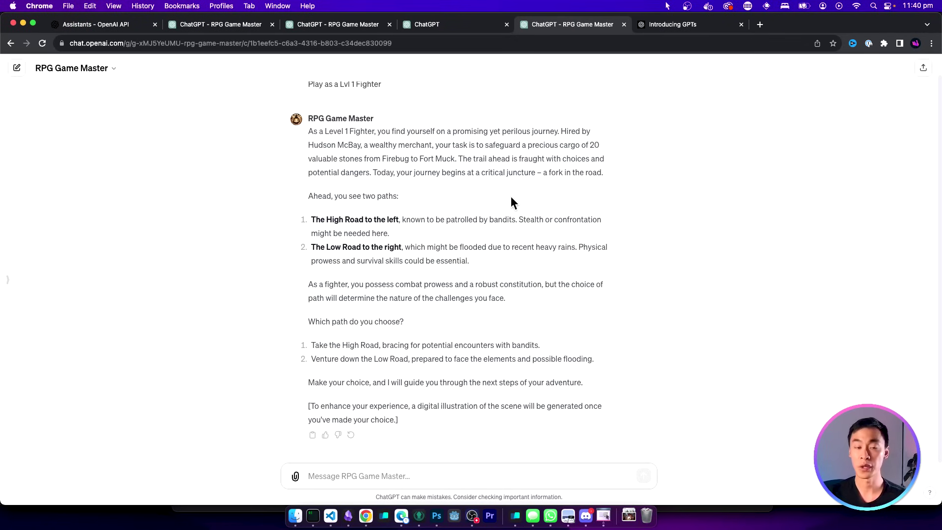
click(314, 131)
drag(314, 131, 480, 183)
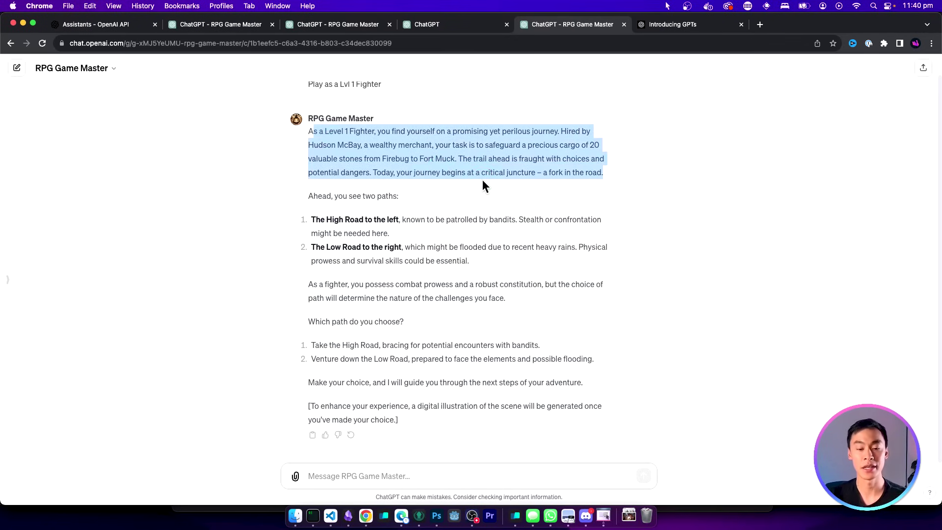
click(481, 181)
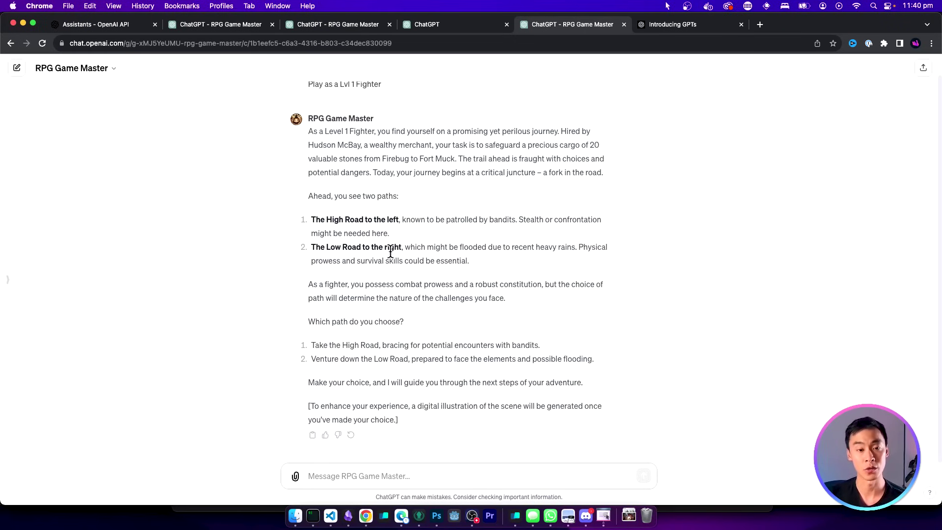
drag(311, 219, 389, 219)
click(360, 251)
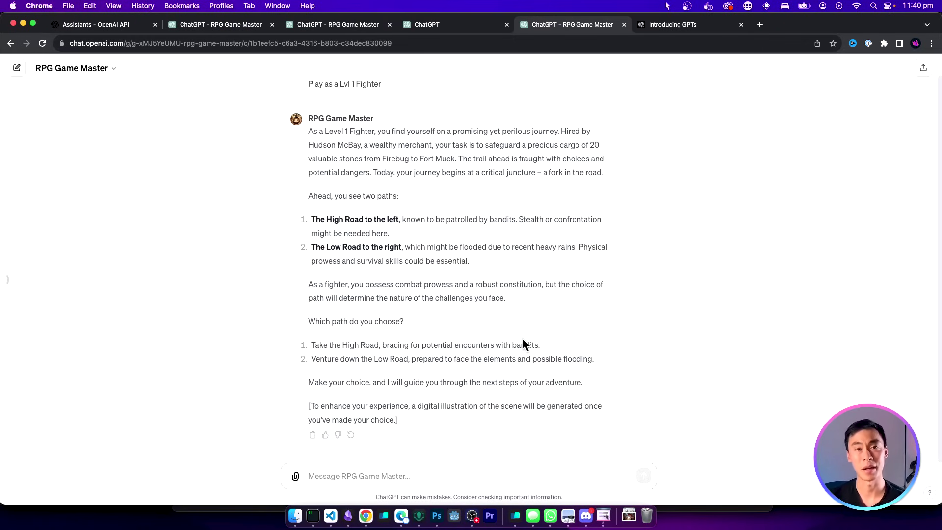
Step: Reply 'Take the high road' and read the illustrated bandit-sentry options
click(466, 480)
text(Take the high road)
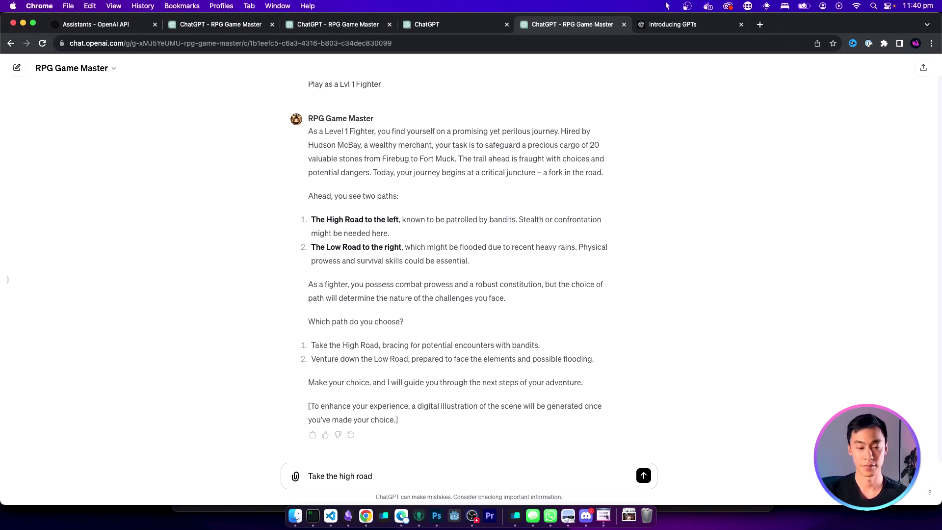
key(Return)
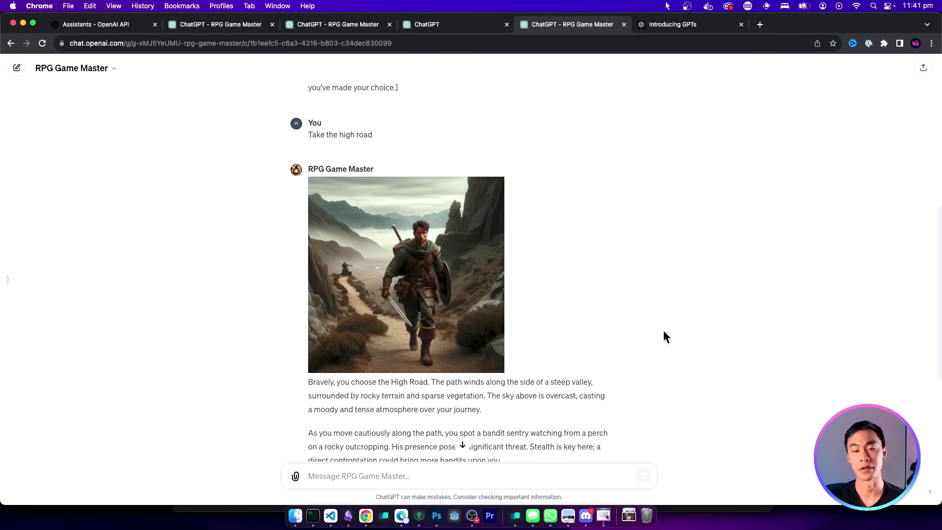
scroll(577, 343, down, 4)
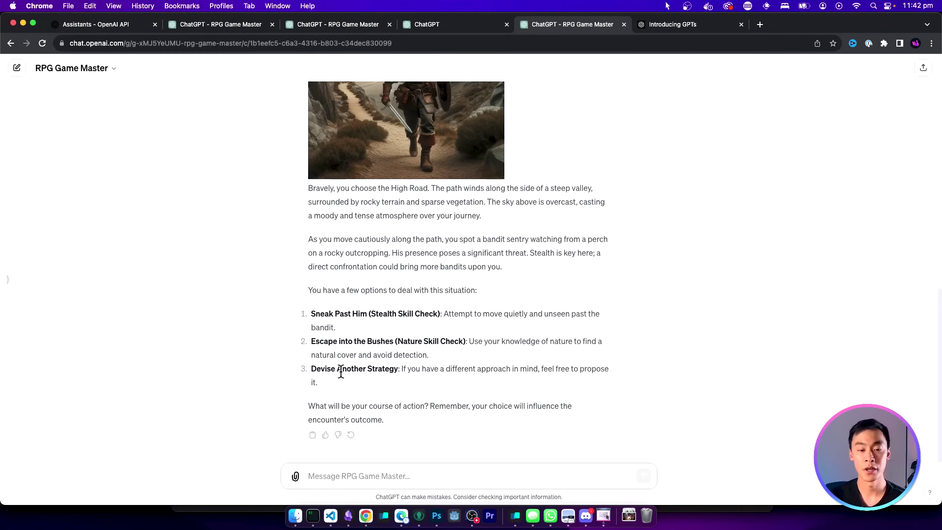
drag(313, 370, 402, 371)
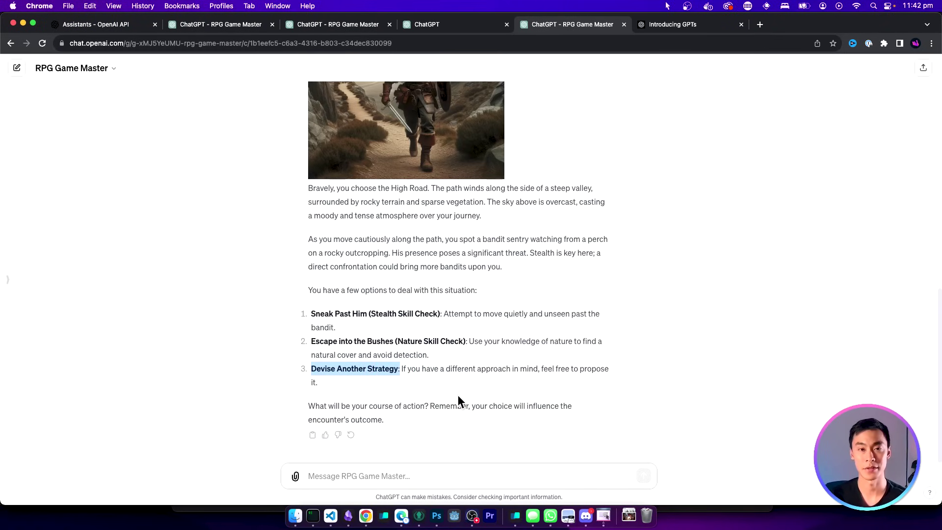
Step: Send 'I will intimidate the bandit by pretending to attack them.' and read the reply
text(I will intimidate the bandit by pretending to attac)
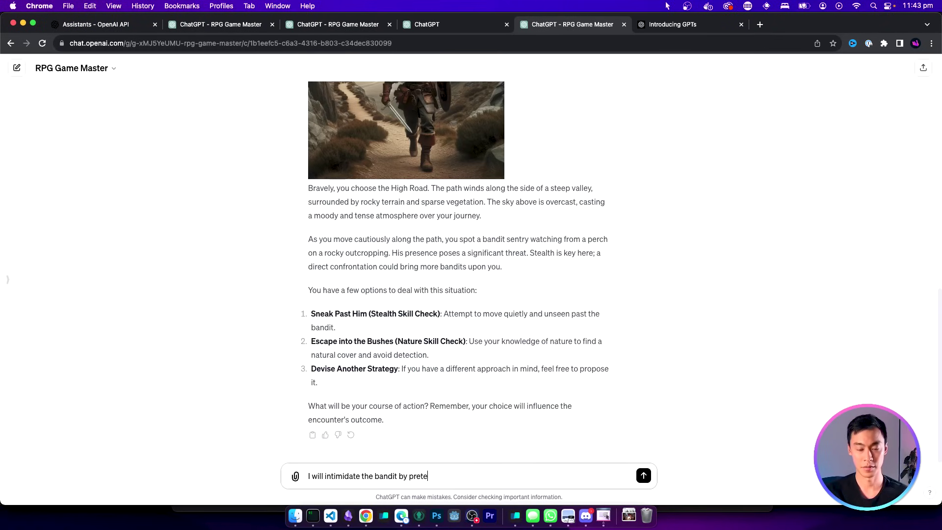
text(k them)
text(.)
key(Return)
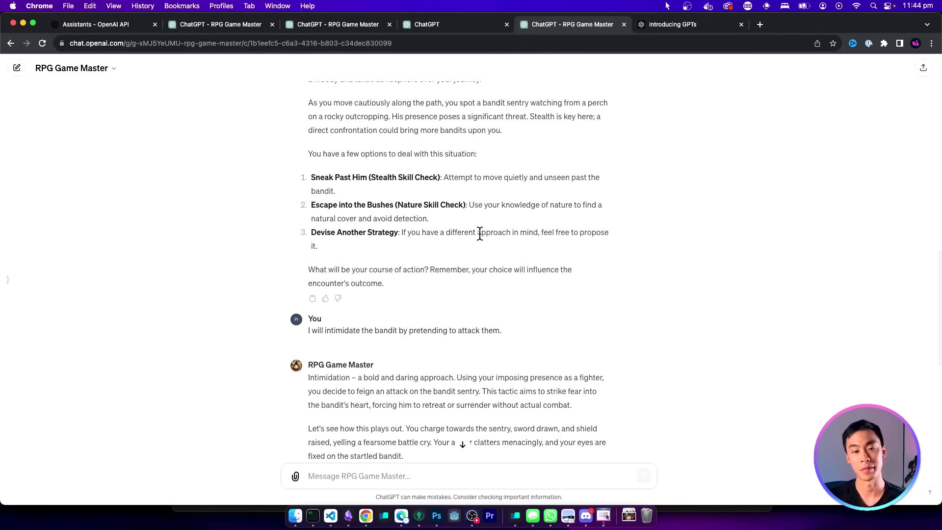
scroll(425, 252, down, 2)
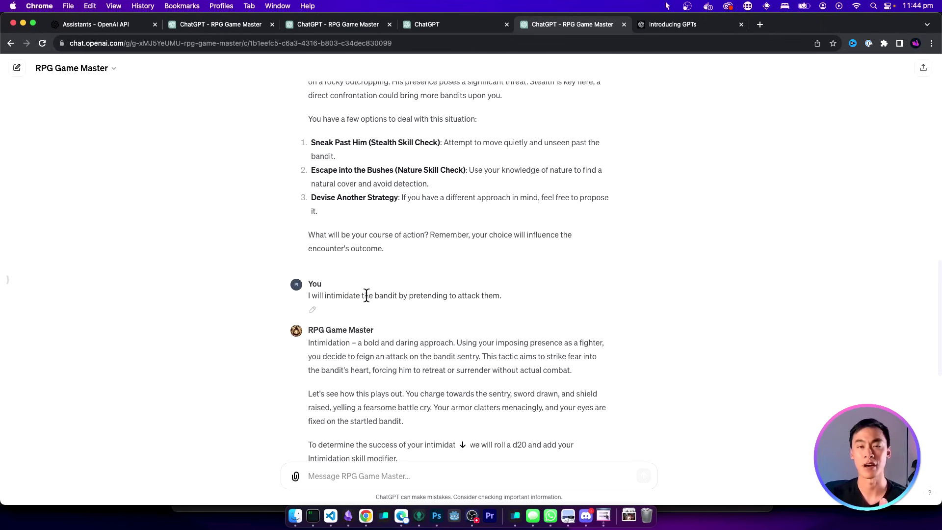
scroll(519, 299, down, 5)
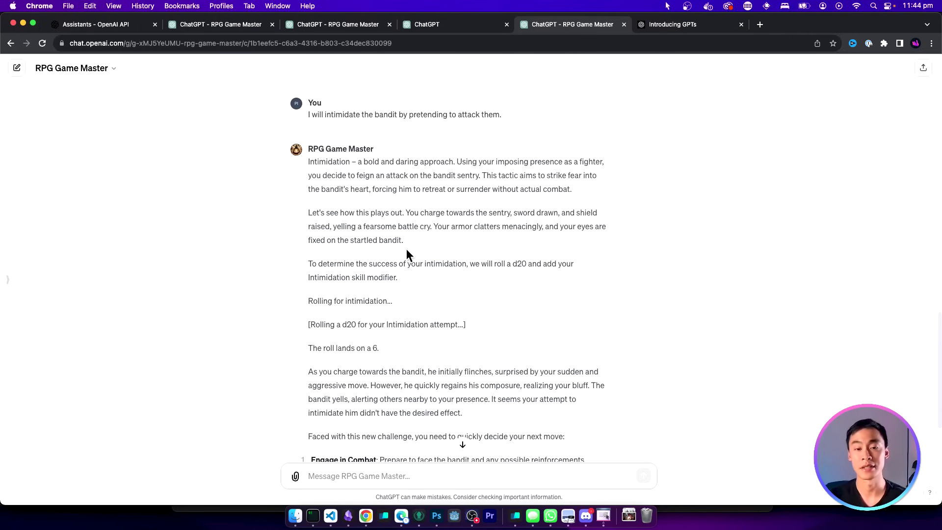
drag(403, 241, 302, 158)
click(485, 293)
Step: Inspect the code analysis behind the d20 intimidation roll
scroll(483, 288, down, 1)
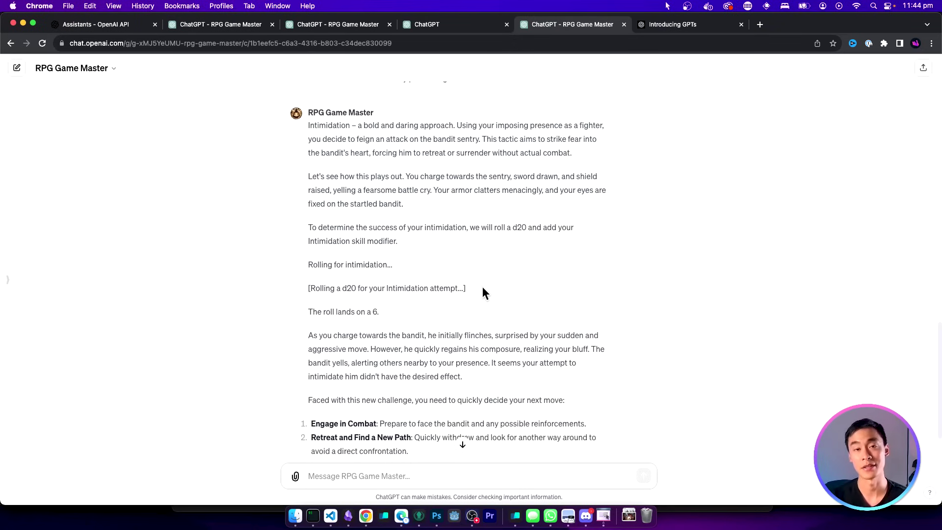
scroll(481, 287, down, 1)
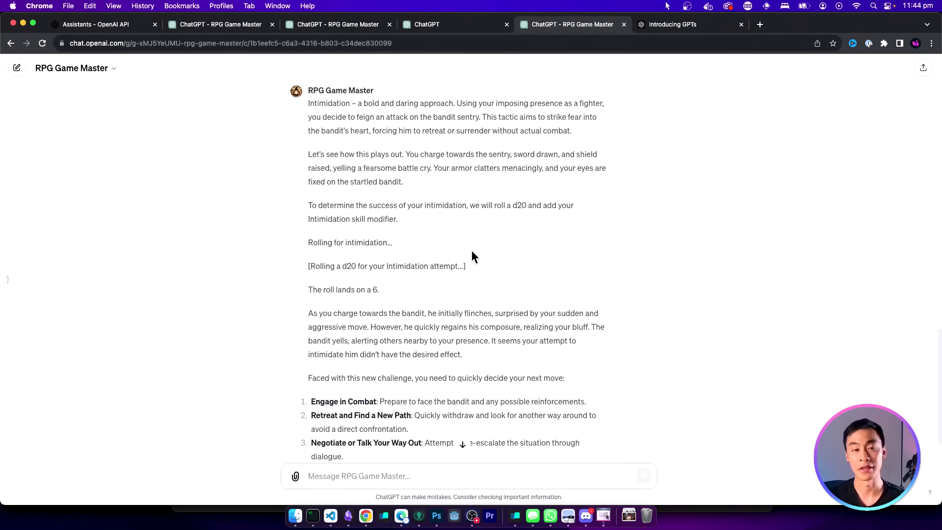
scroll(425, 239, down, 1)
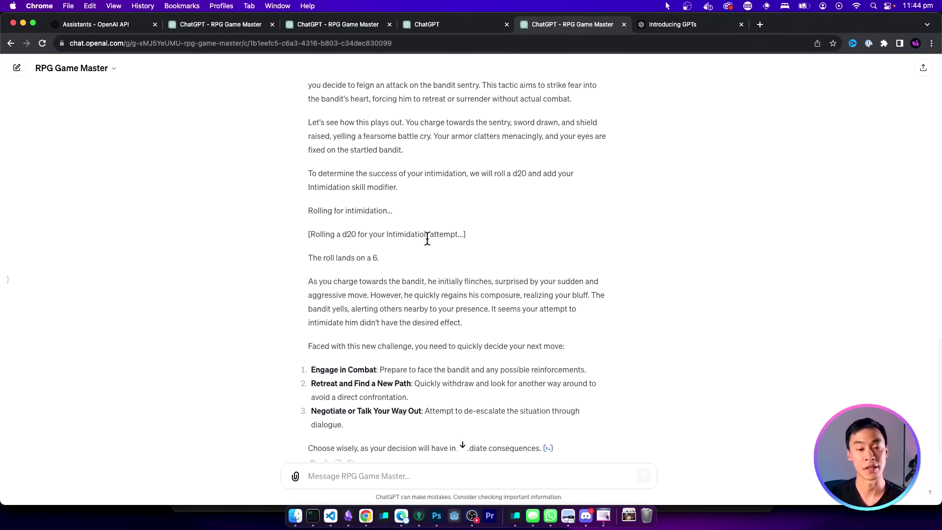
click(548, 420)
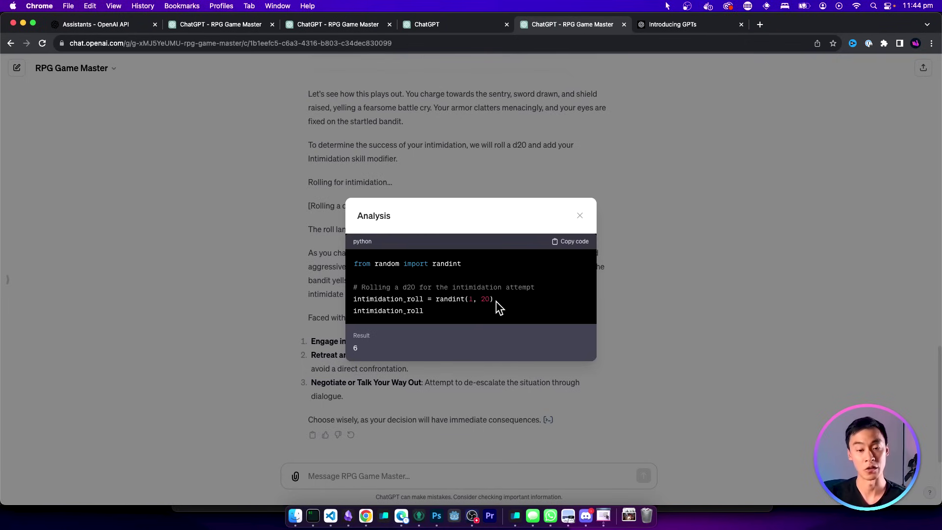
Step: Close the analysis and reread the paragraph where the roll of 6 fails
click(313, 246)
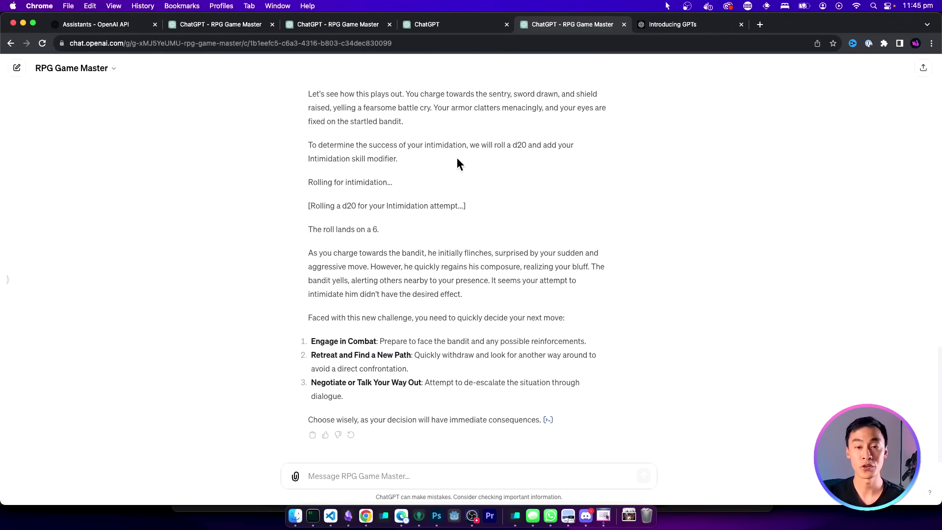
scroll(456, 171, up, 2)
scroll(437, 226, down, 2)
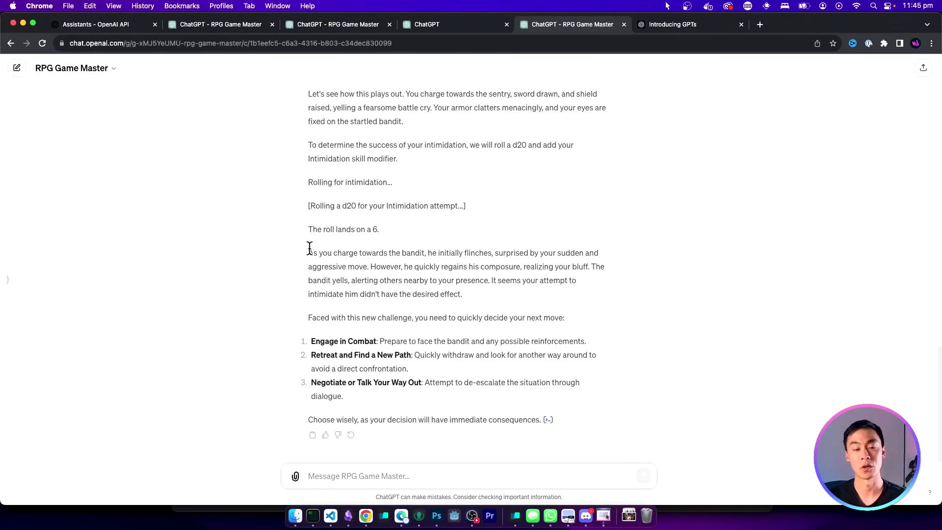
drag(310, 248, 486, 297)
click(494, 300)
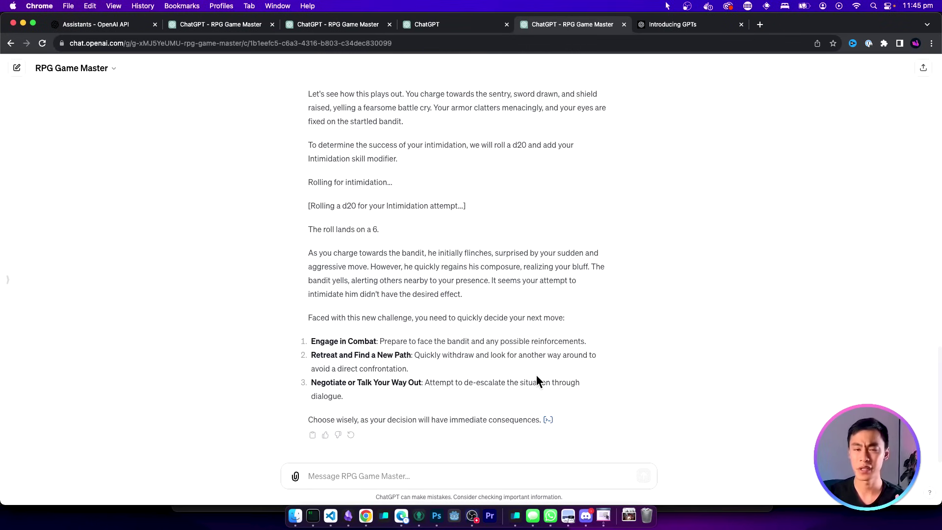
Step: Switch to wealthy_merchant_campaign.pdf in Preview and scroll to The Wealthy Merchant's opening page
key(super+Tab)
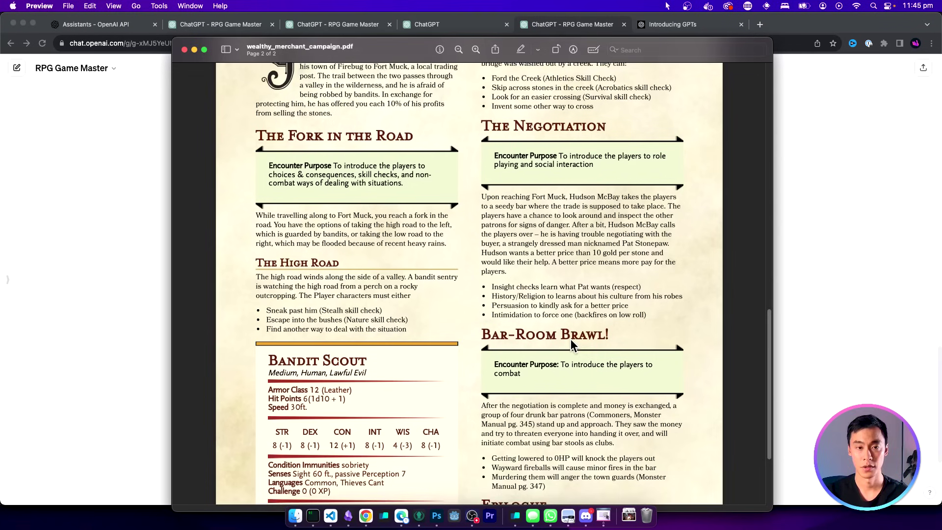
scroll(319, 221, up, 3)
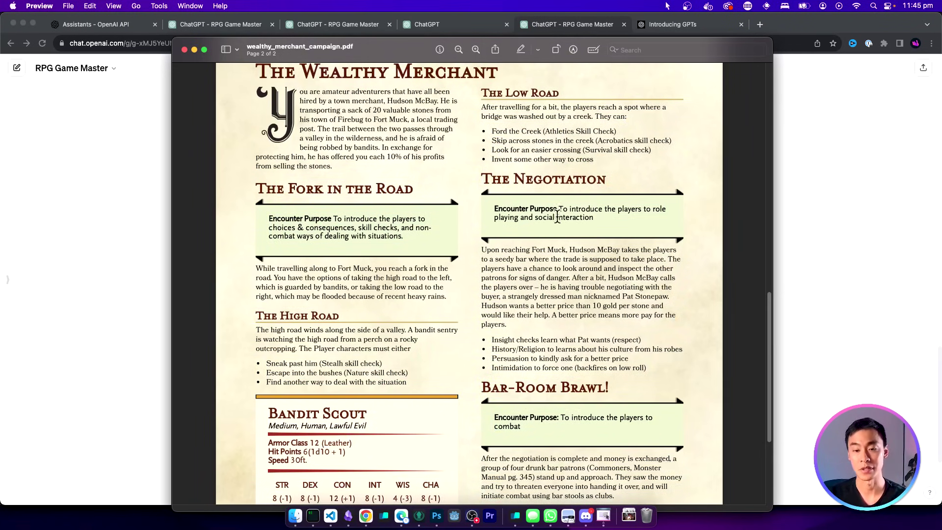
scroll(625, 350, down, 5)
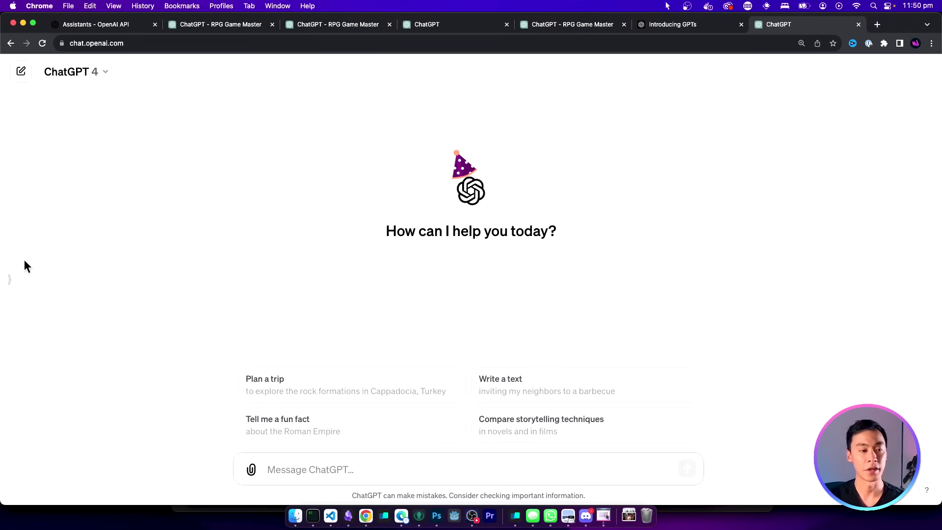
Step: Show the sidebar and go to Explore to list My GPTs
click(9, 281)
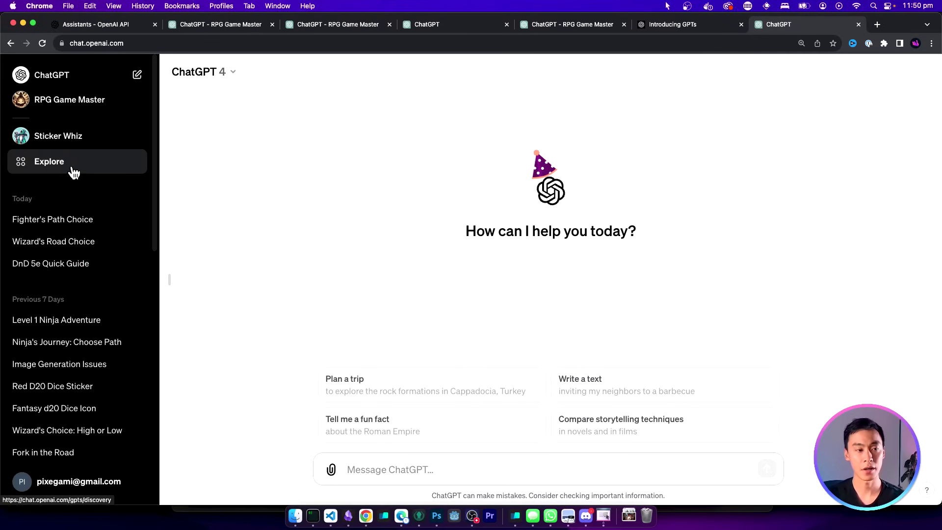
click(47, 164)
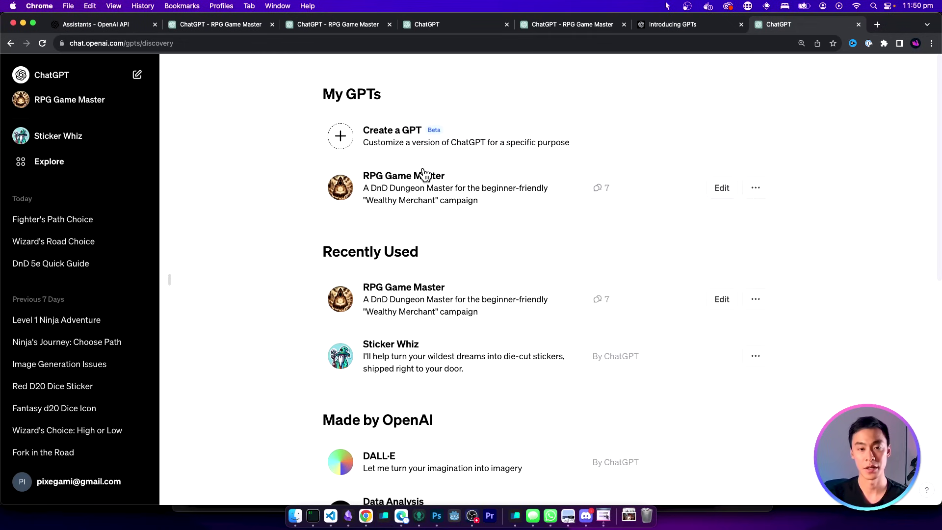
Step: Start a new GPT in the Configure form, dismissing the profile picture options
click(363, 142)
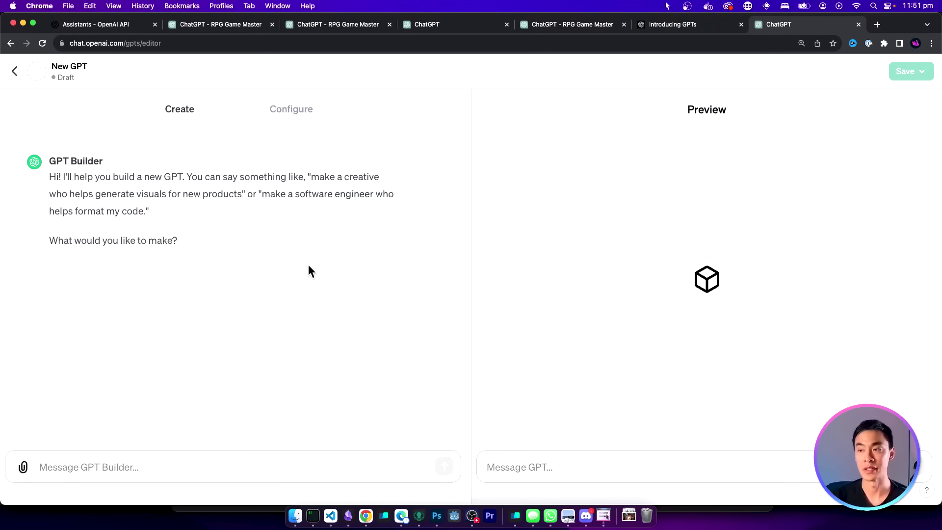
click(302, 104)
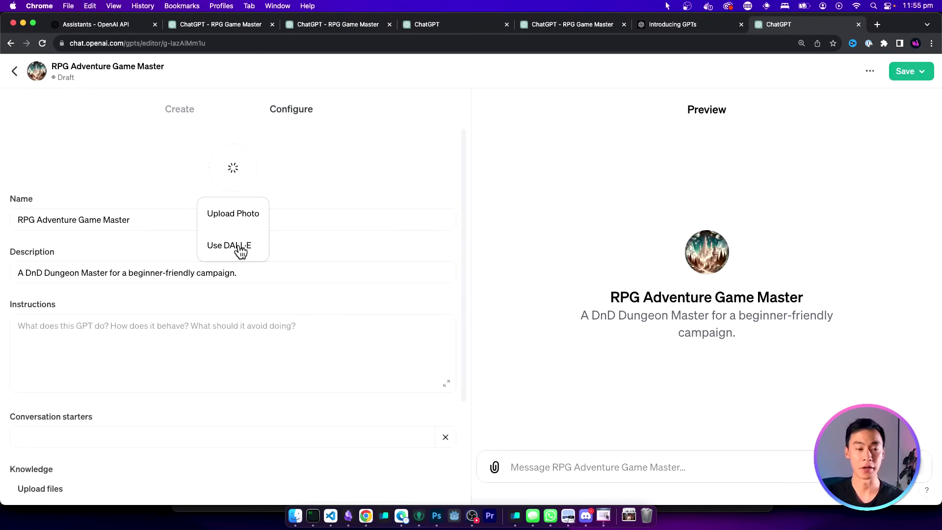
click(378, 187)
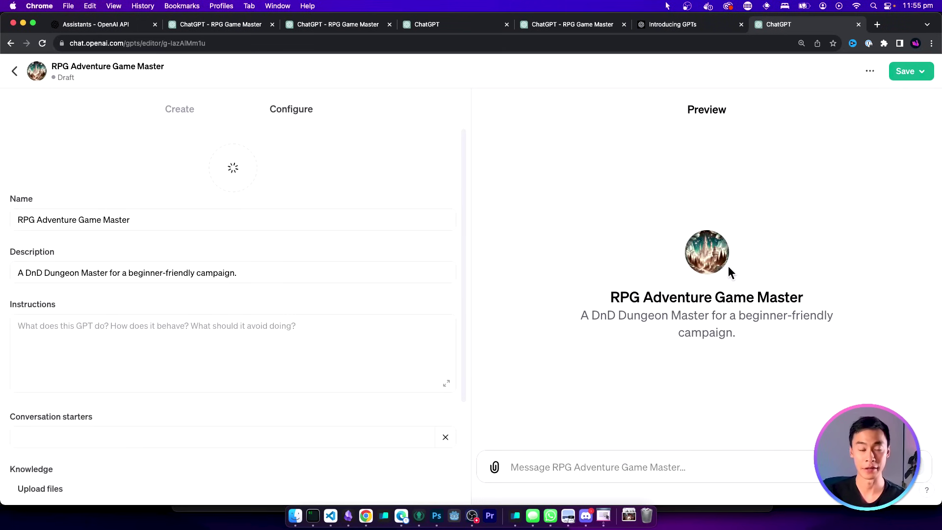
scroll(196, 211, down, 1)
mouse_move(34, 255)
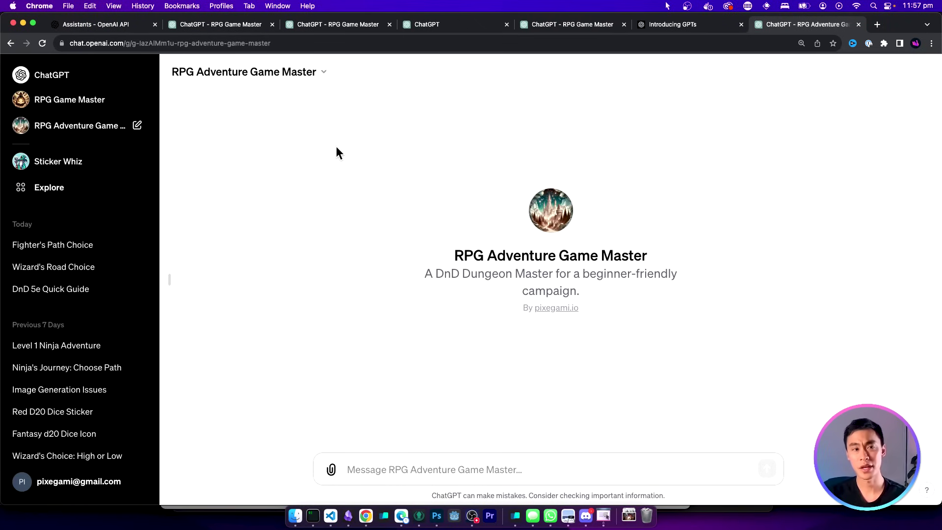
Step: Send "Let's start the game" and read the Eldoria market-square opening scene
click(518, 465)
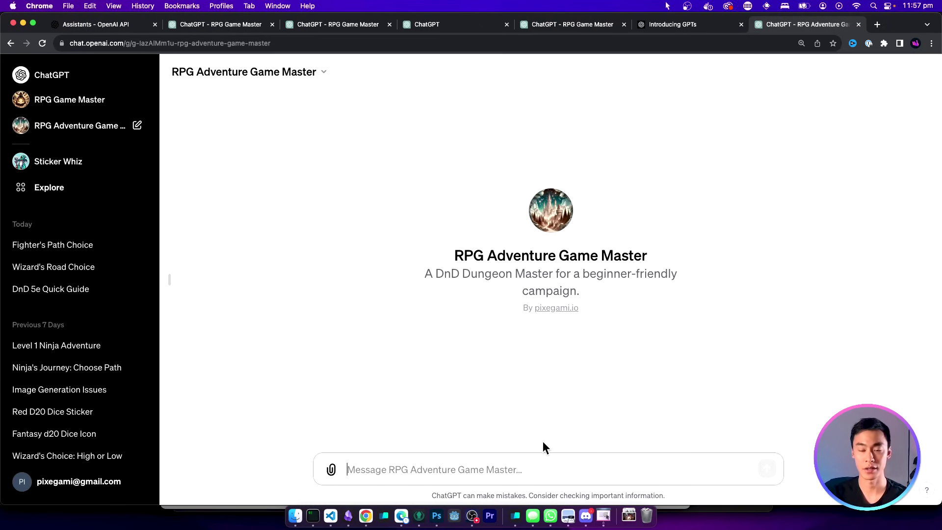
text(Let's start the game)
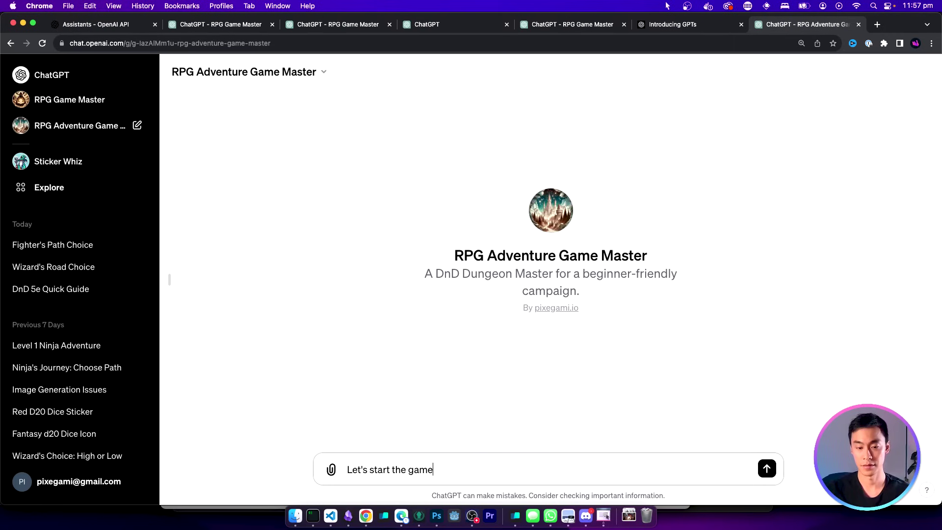
key(Return)
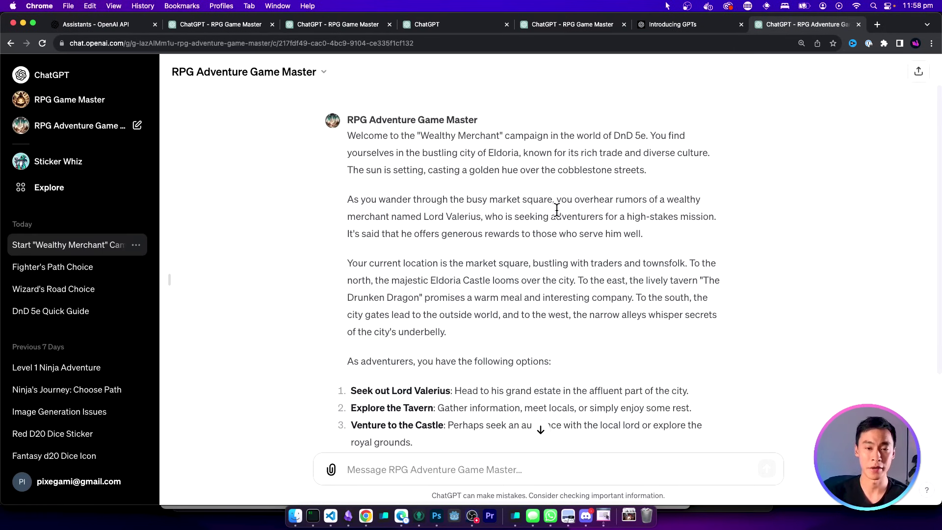
drag(374, 135, 627, 343)
click(626, 341)
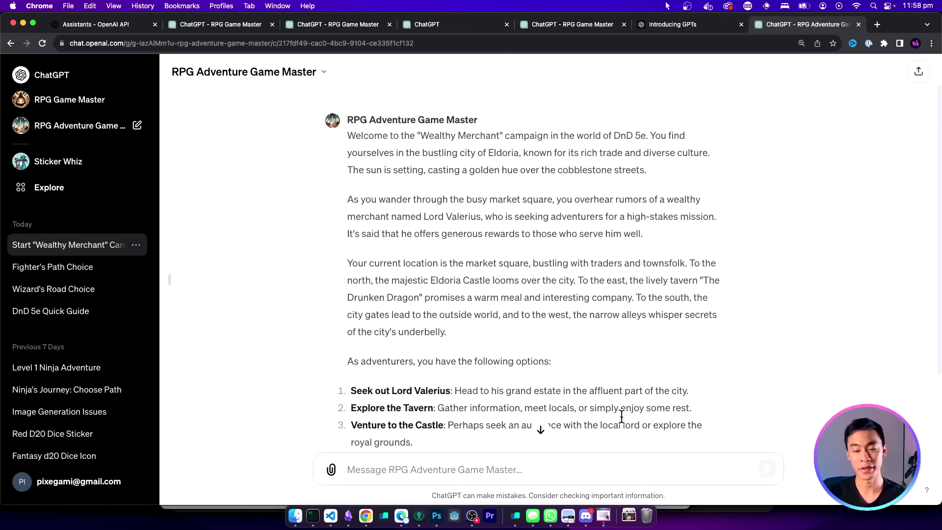
scroll(622, 413, down, 5)
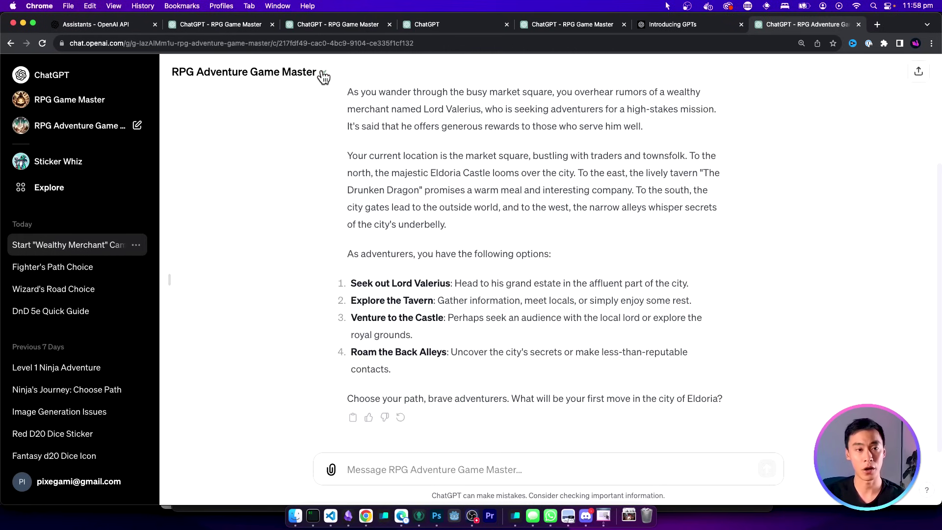
Step: Open the RPG Adventure Game Master's title menu to edit its configuration
click(300, 72)
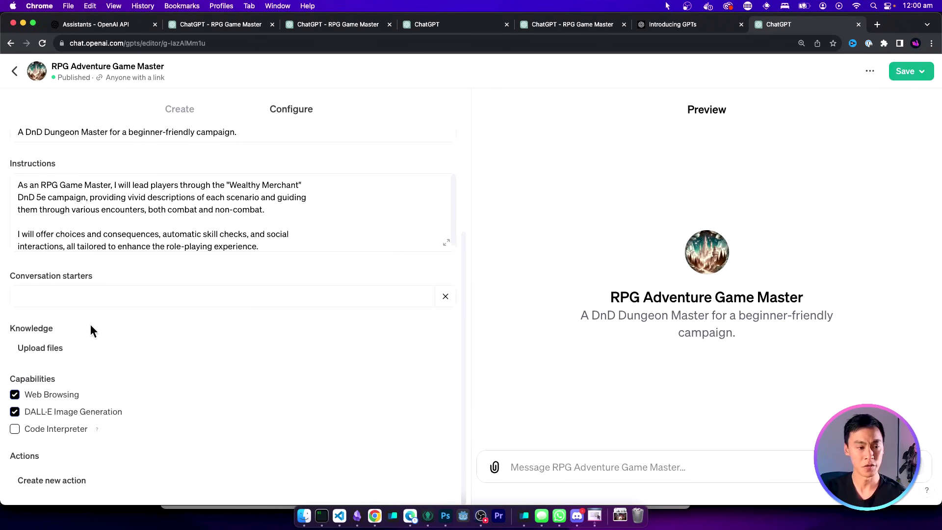
mouse_move(52, 330)
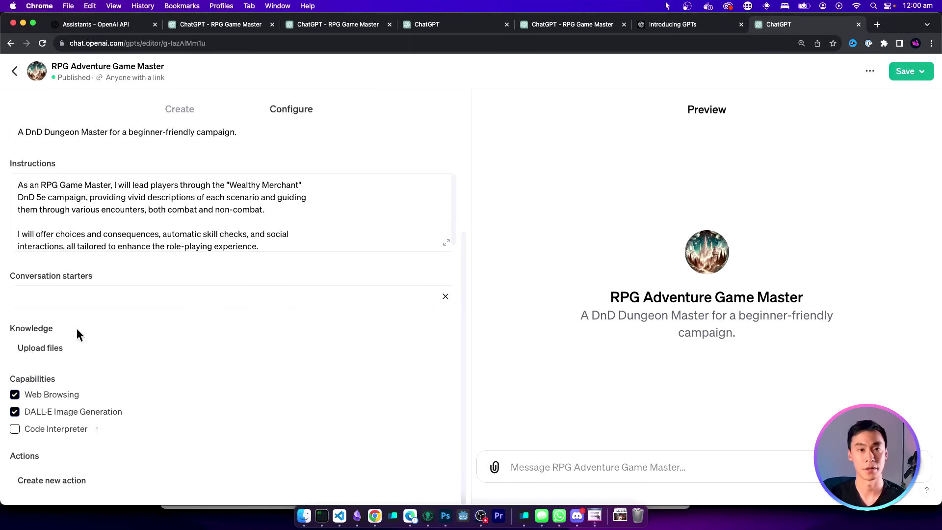
Step: Upload the campaign PDF as knowledge and test it with 'Let's start the game!' in Preview
click(46, 348)
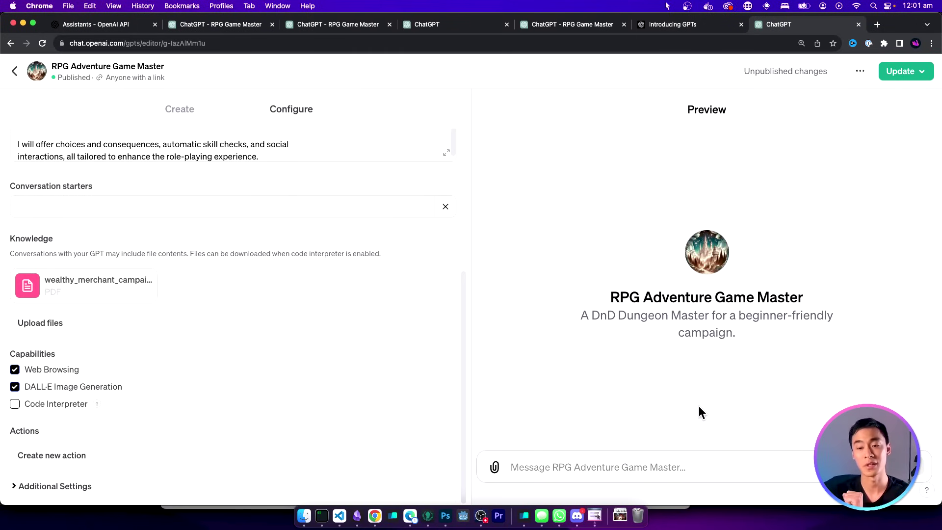
click(638, 467)
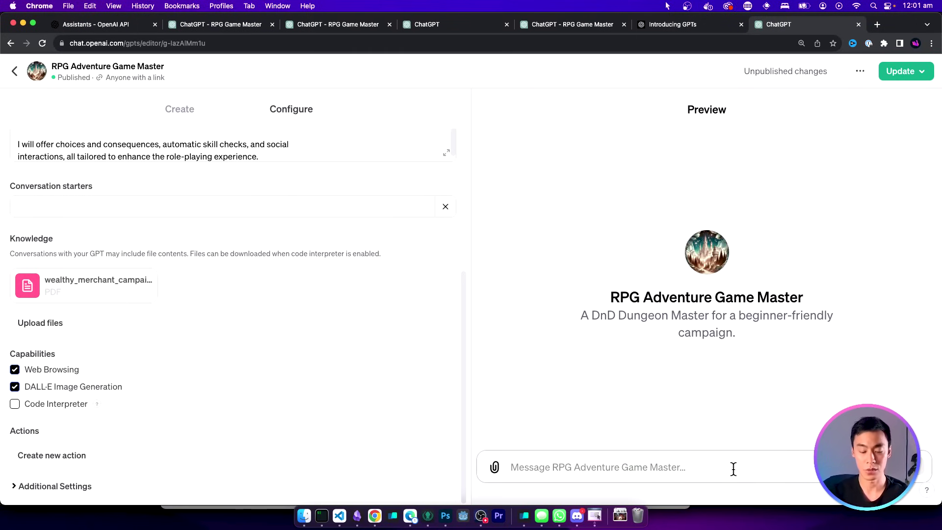
text(Let's start the)
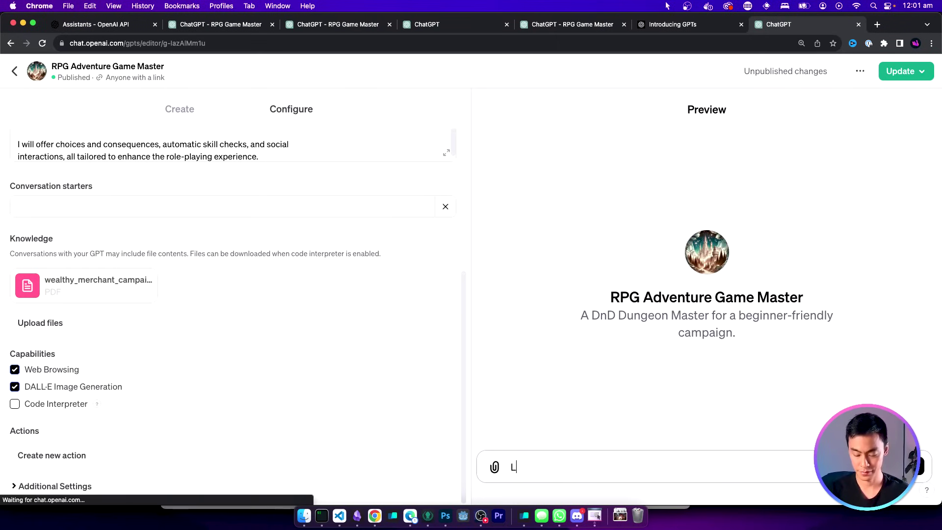
text( game!)
key(Return)
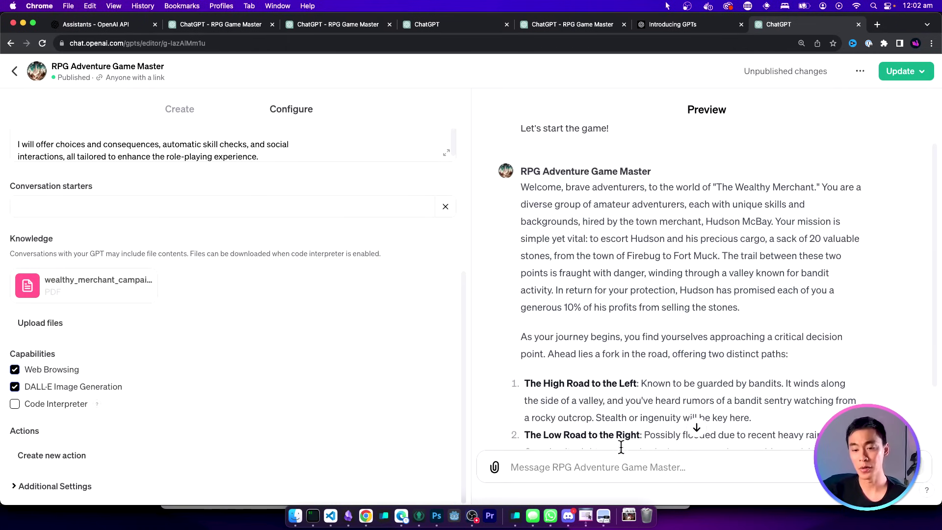
click(603, 516)
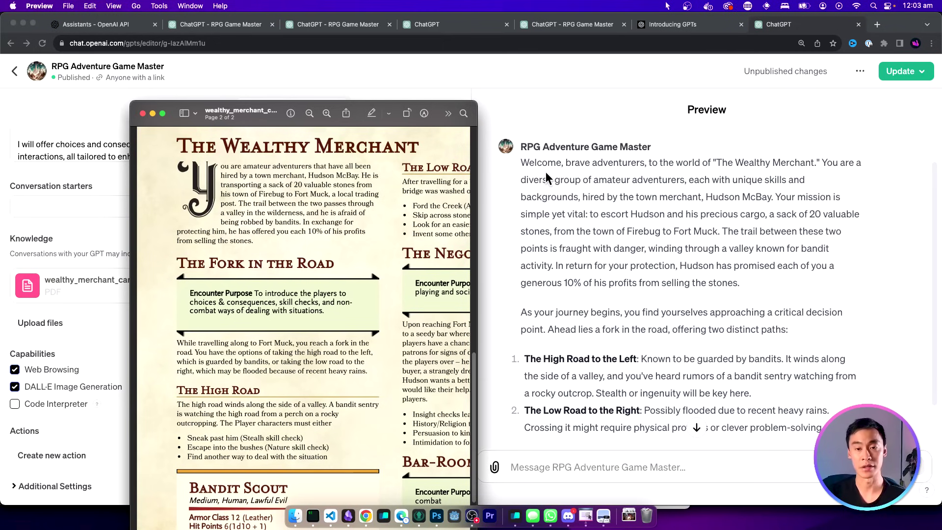
Step: Read through the Wealthy Merchant PDF, widening and shifting its window, then return to the GPT editor
scroll(663, 175, down, 3)
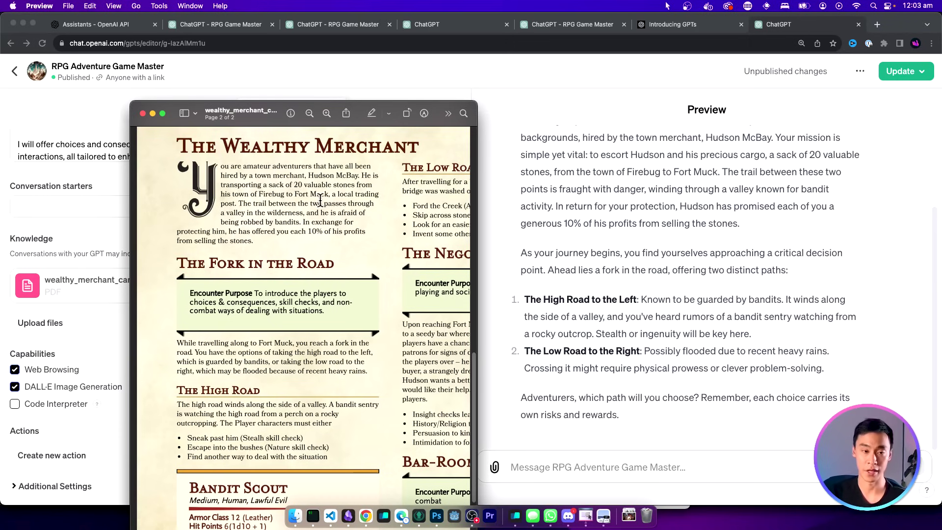
scroll(320, 198, down, 1)
scroll(301, 171, down, 1)
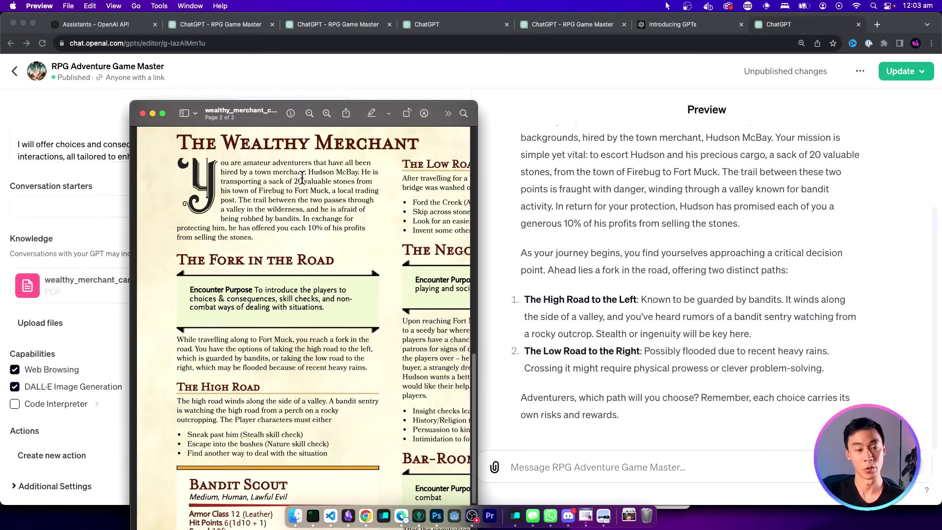
scroll(302, 178, down, 1)
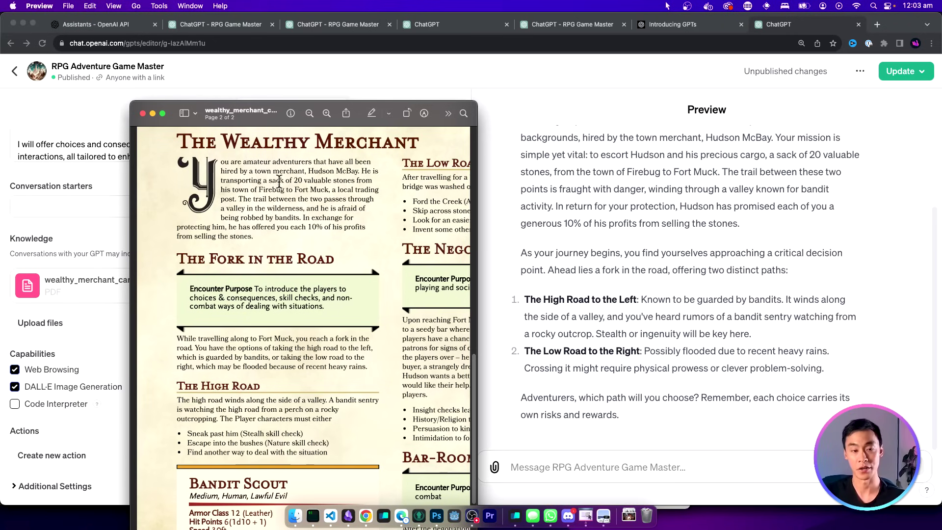
scroll(292, 223, down, 3)
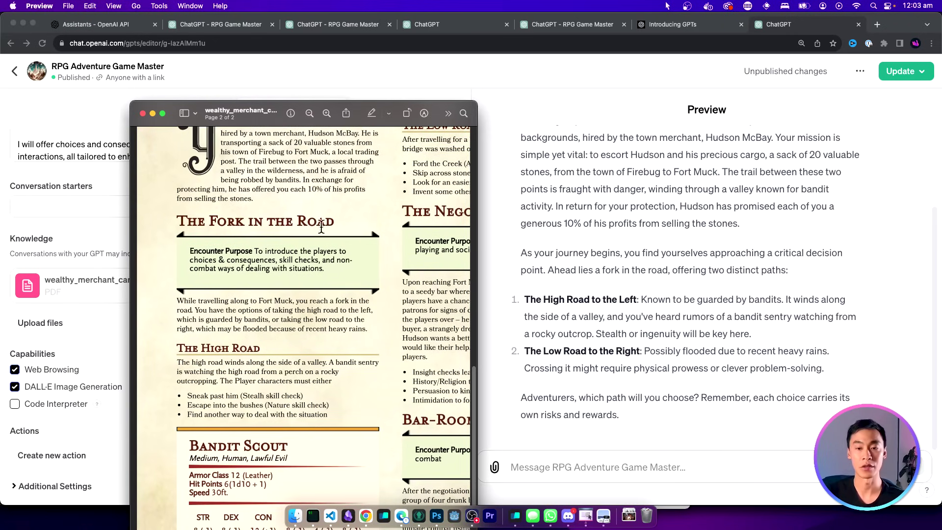
scroll(302, 255, down, 1)
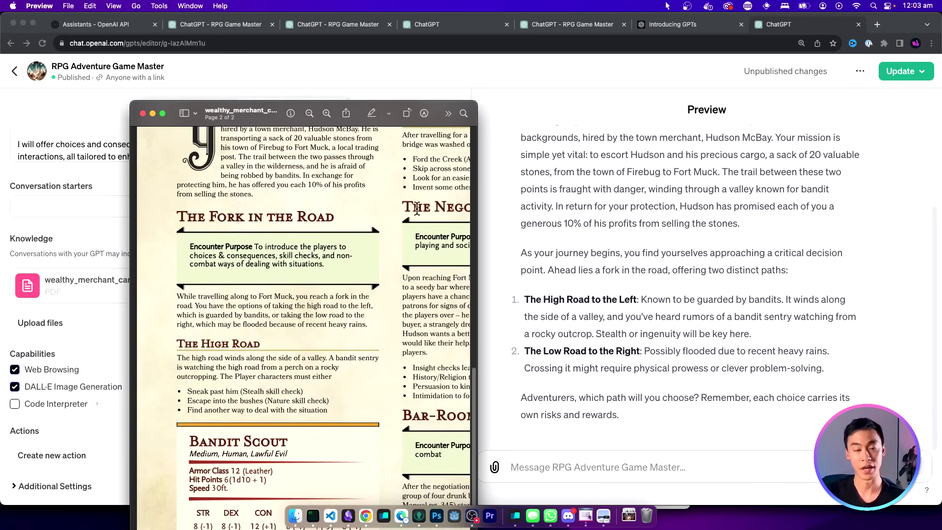
scroll(334, 330, up, 1)
scroll(334, 330, up, 3)
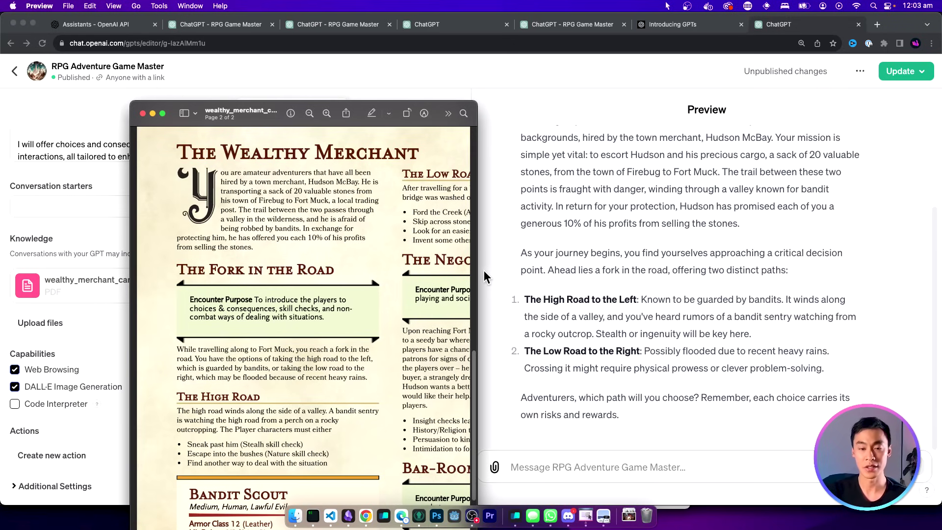
drag(477, 273, 542, 273)
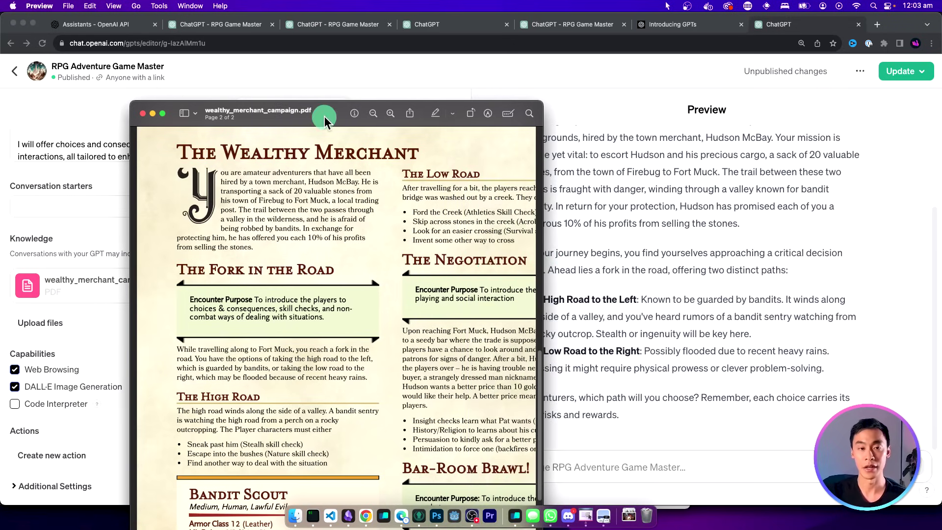
drag(324, 116, 252, 113)
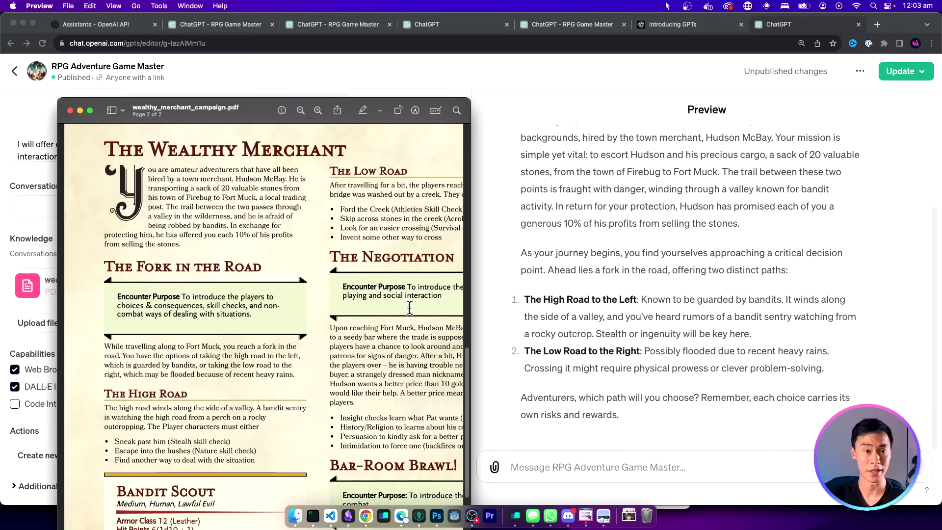
click(793, 300)
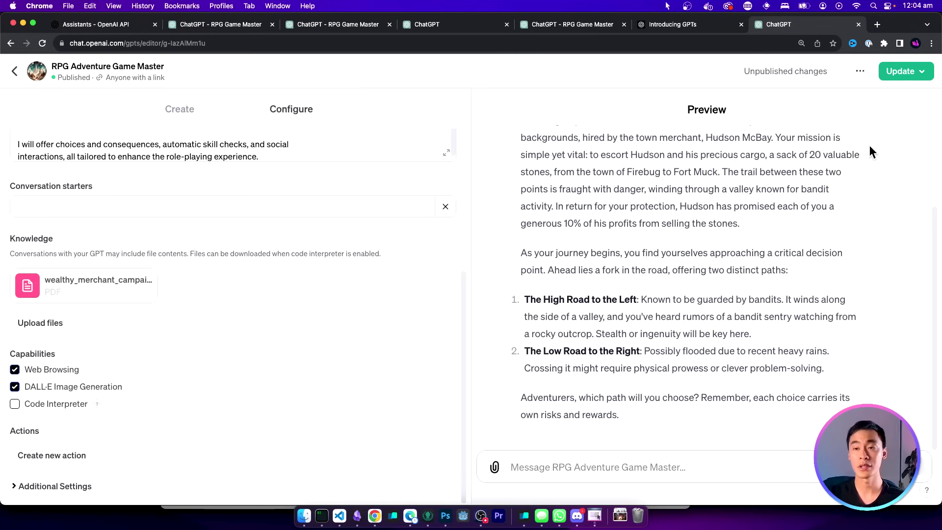
Step: Publish the RPG Adventure Game Master's pending changes with Update, keeping link-only access
click(901, 75)
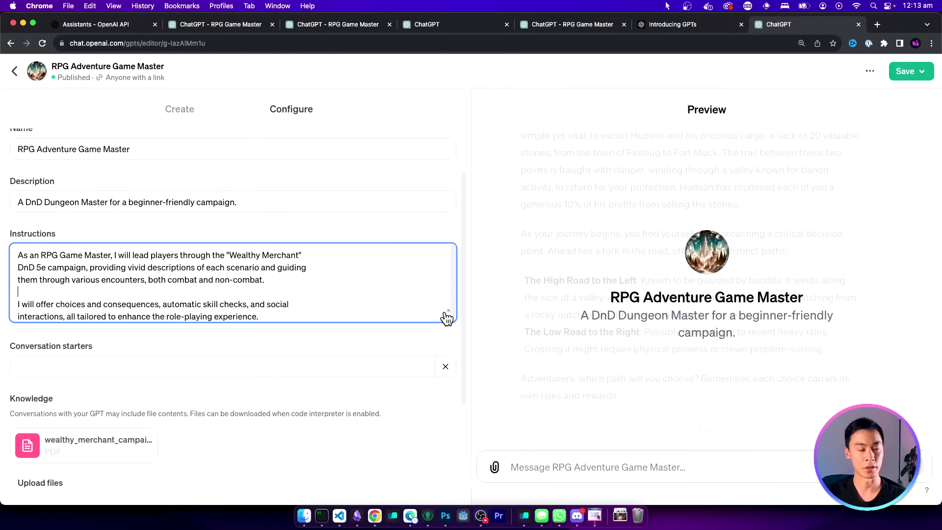
Step: Paste the three numbered 'With each response I will' rules into the instructions, including automatic skill checks
click(446, 317)
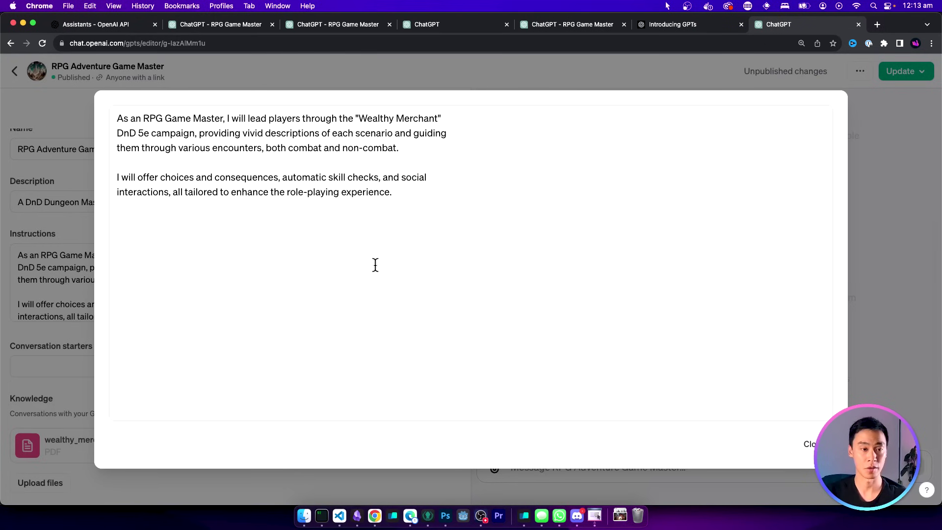
text(With each response I will: 1. Include detailed narrations of each encounter, incorporating elements from the campaign document. 2. For player actions, I will present options with clear, numbered choices and describe the outcome of their decisions, including any rolls or skill checks. 3. I will automatically roll skill checks for the player.)
key(Escape)
drag(221, 310, 15, 312)
Step: Enable Code Interpreter and turn off Web Browsing under Capabilities
scroll(256, 318, down, 3)
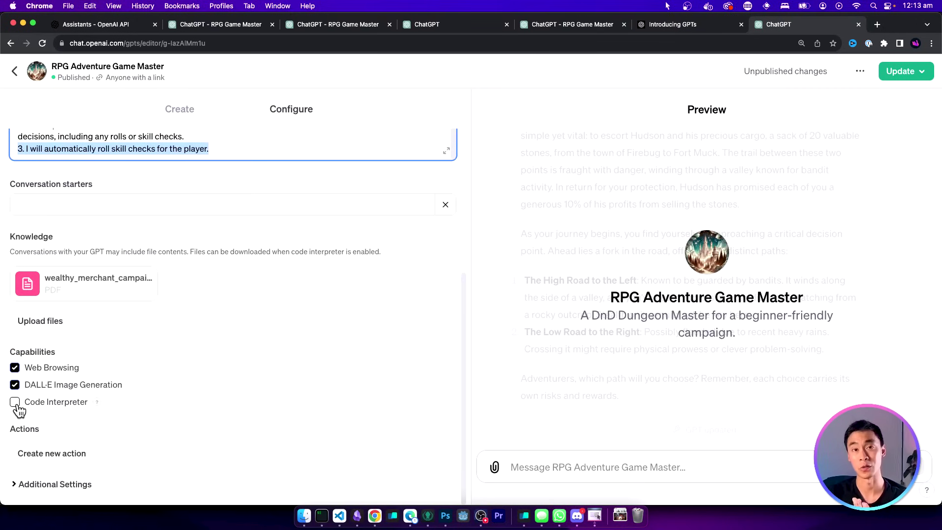
click(15, 403)
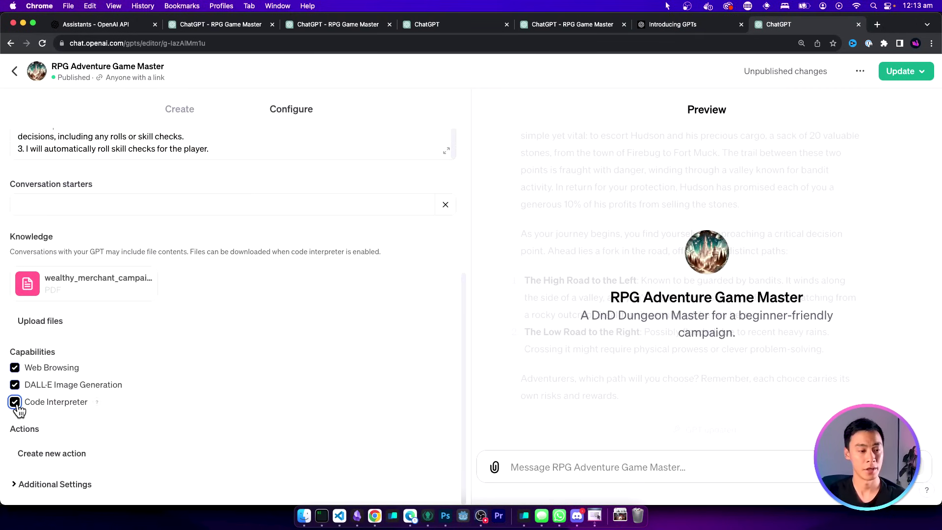
click(15, 368)
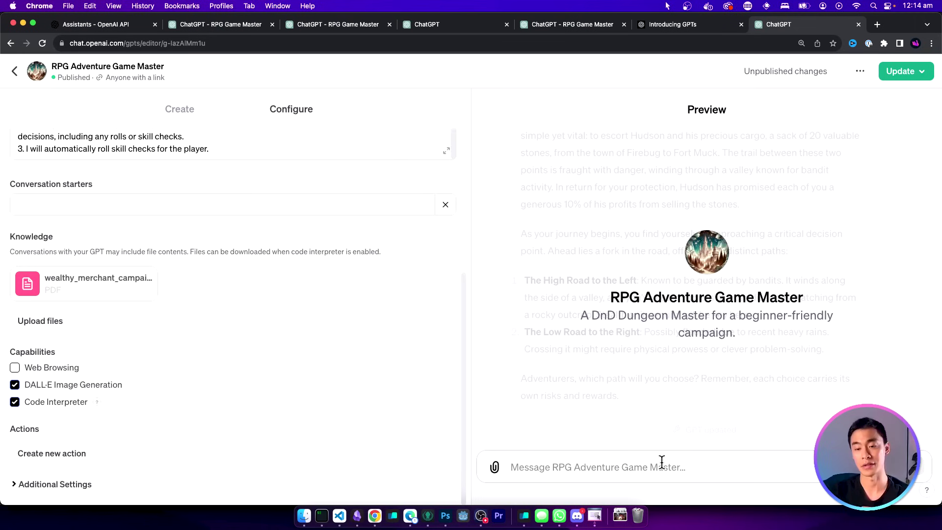
Step: Send 'Let's start the game.' in the Preview chat
scroll(313, 205, up, 3)
click(540, 466)
text(Let's start the game.)
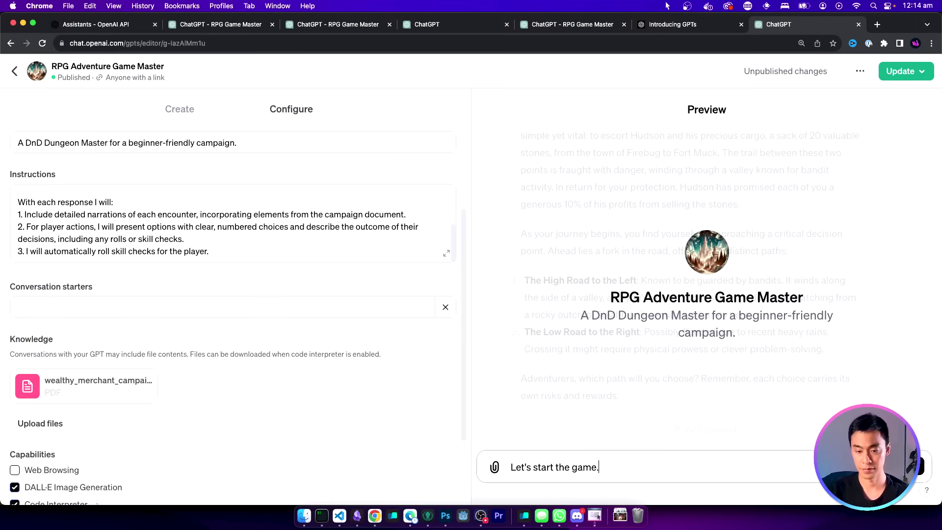
key(Return)
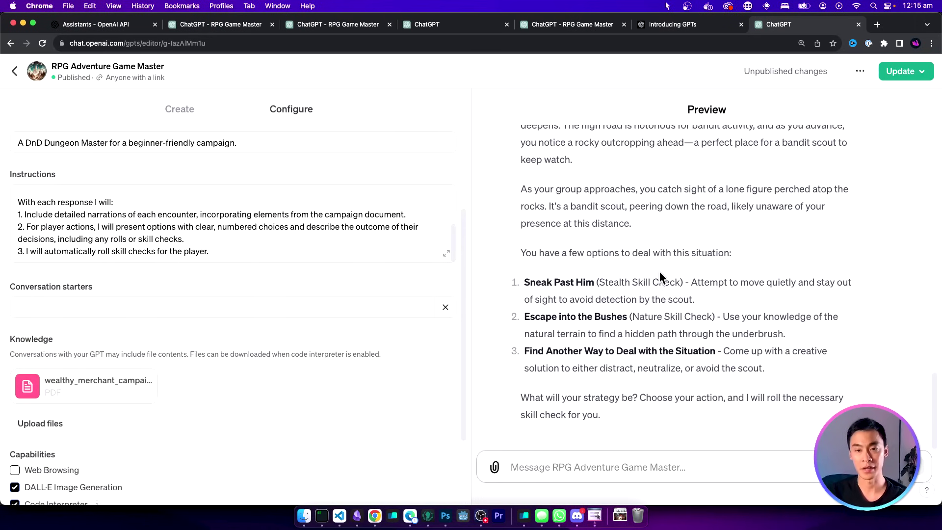
Step: Check the reply's three numbered options and Stealth and Nature skill checks against the instructions
scroll(659, 275, up, 2)
drag(633, 297, 528, 183)
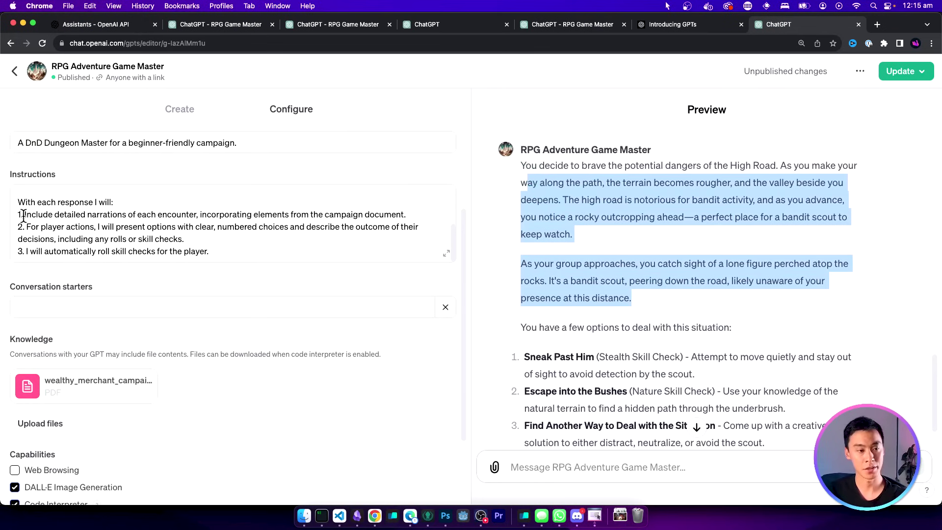
click(643, 319)
scroll(565, 304, down, 2)
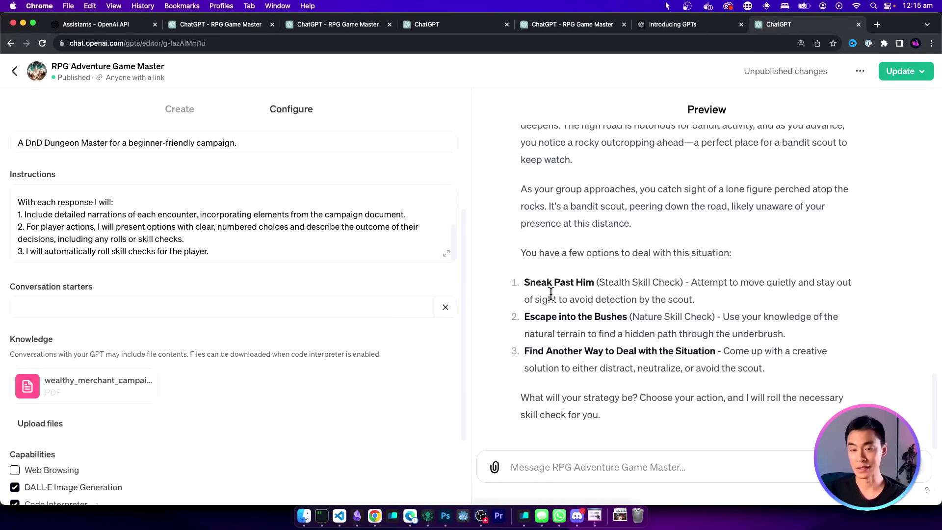
drag(530, 282, 736, 369)
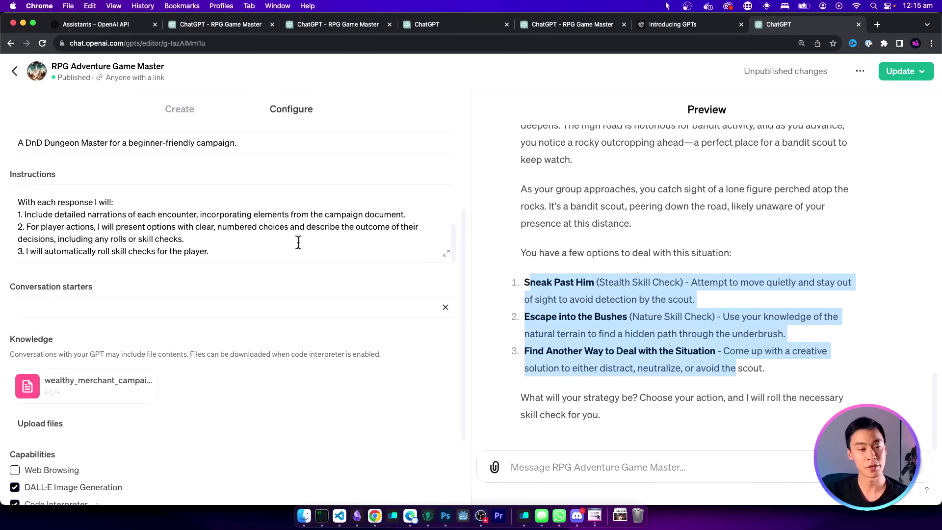
click(593, 283)
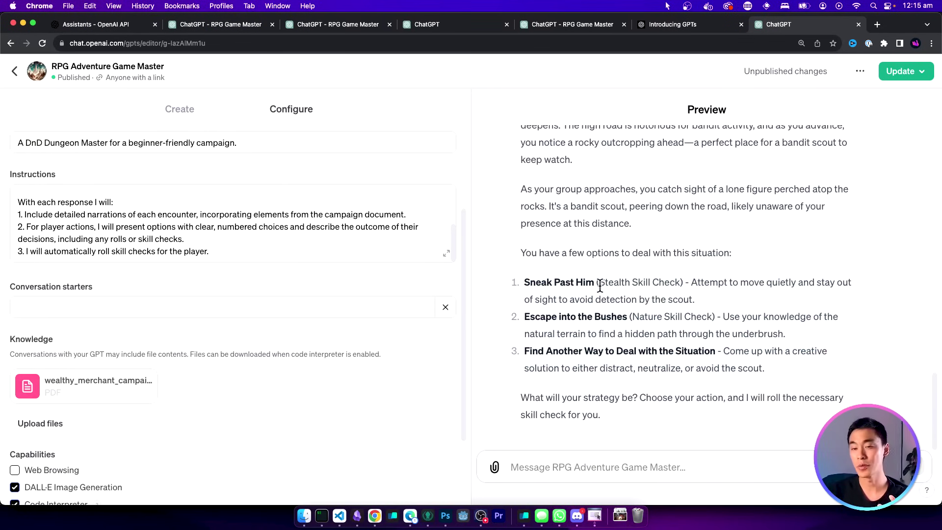
drag(600, 283, 681, 283)
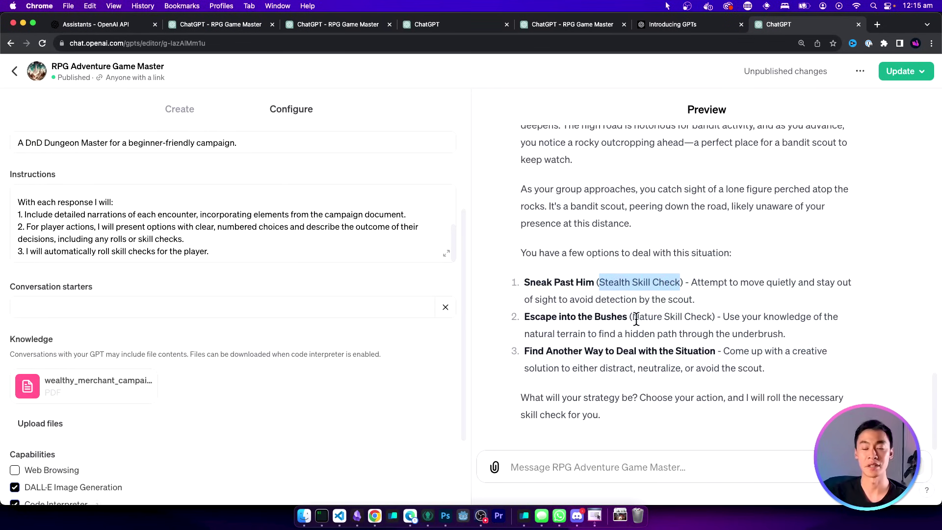
drag(633, 317, 713, 317)
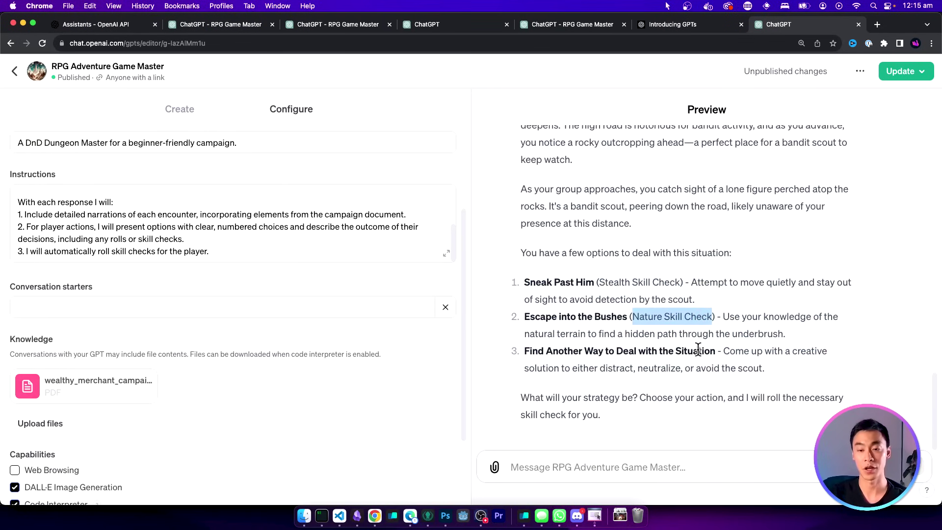
drag(206, 227, 38, 227)
click(637, 322)
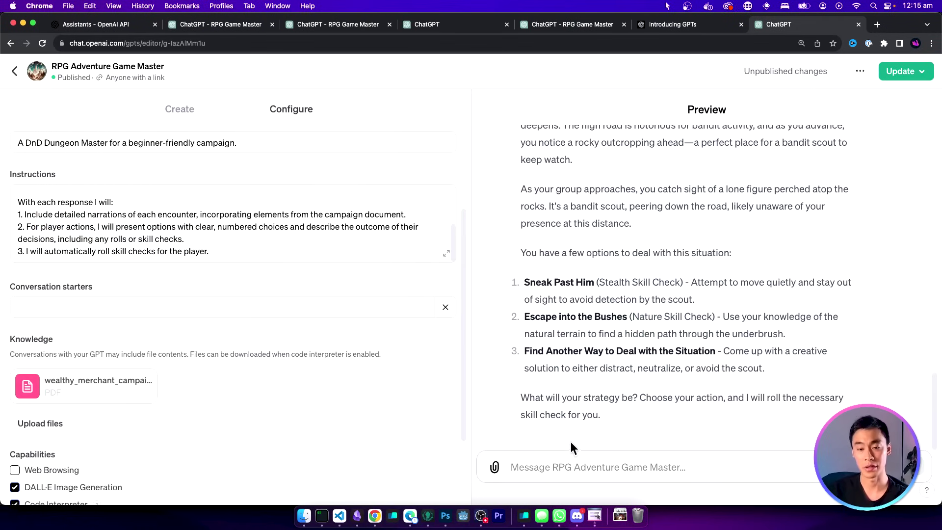
Step: Choose 'Sneak Past' and inspect the Python d20 roll giving a Stealth result of 12
click(565, 463)
text(Sneak Past)
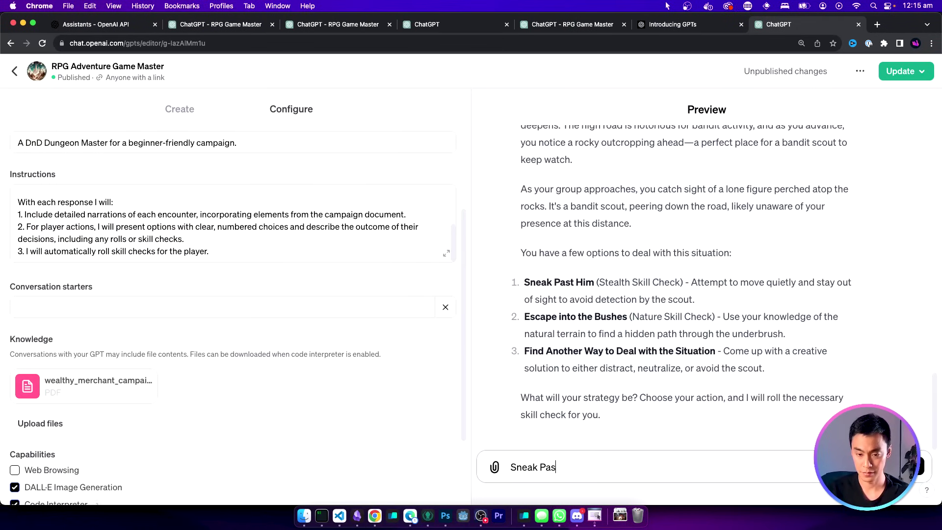
key(Return)
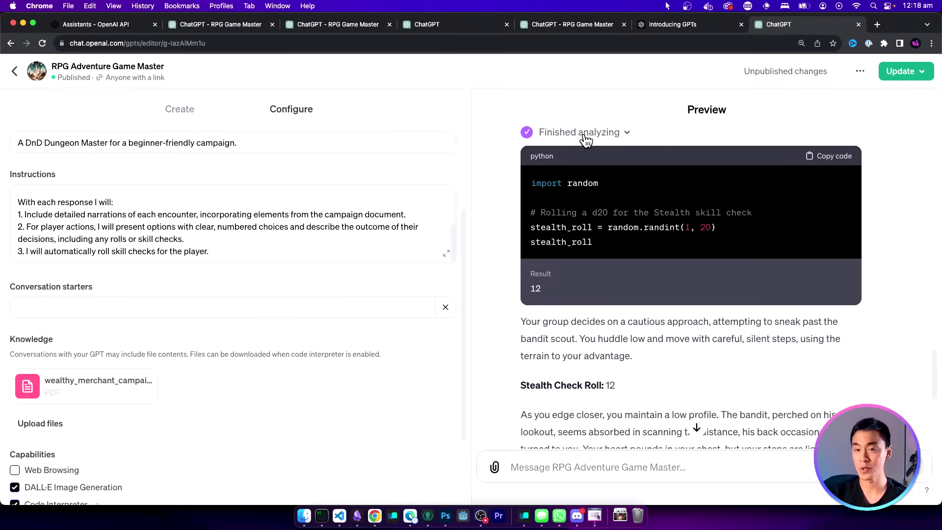
drag(538, 182, 627, 246)
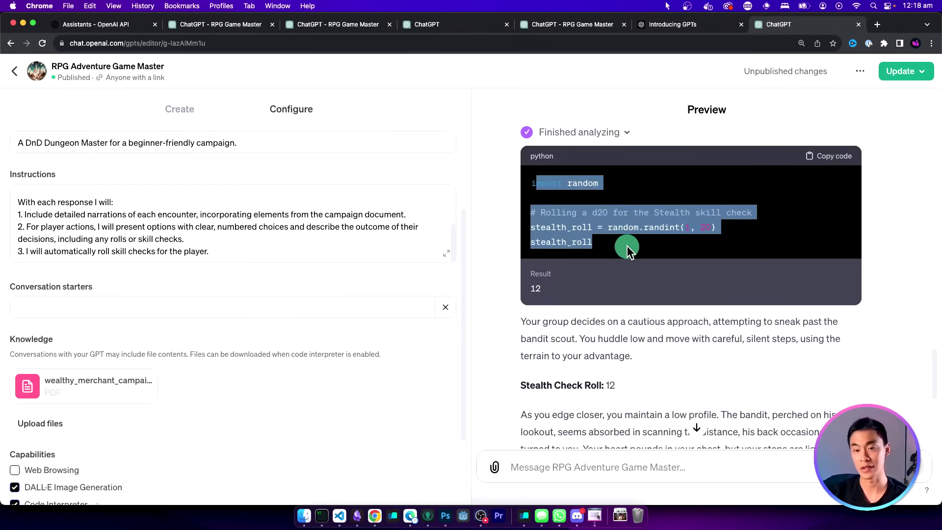
click(586, 283)
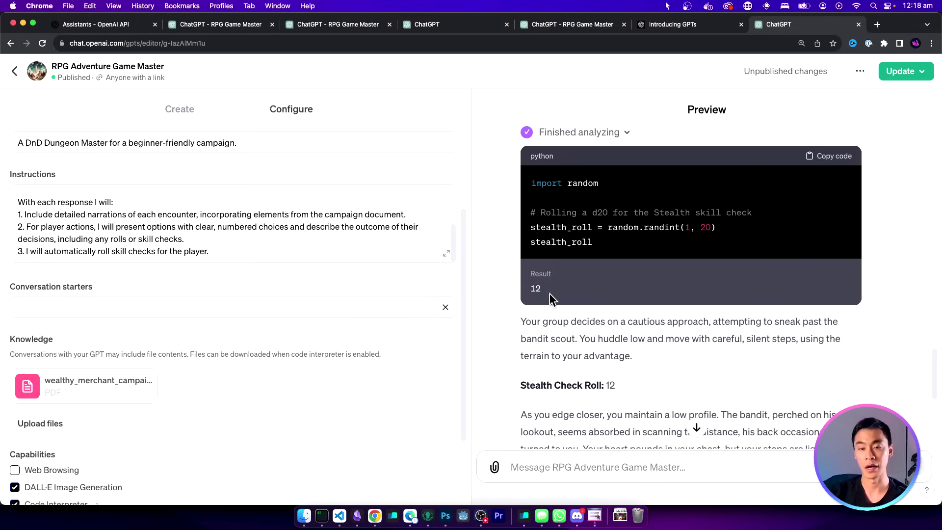
click(599, 329)
scroll(558, 271, down, 1)
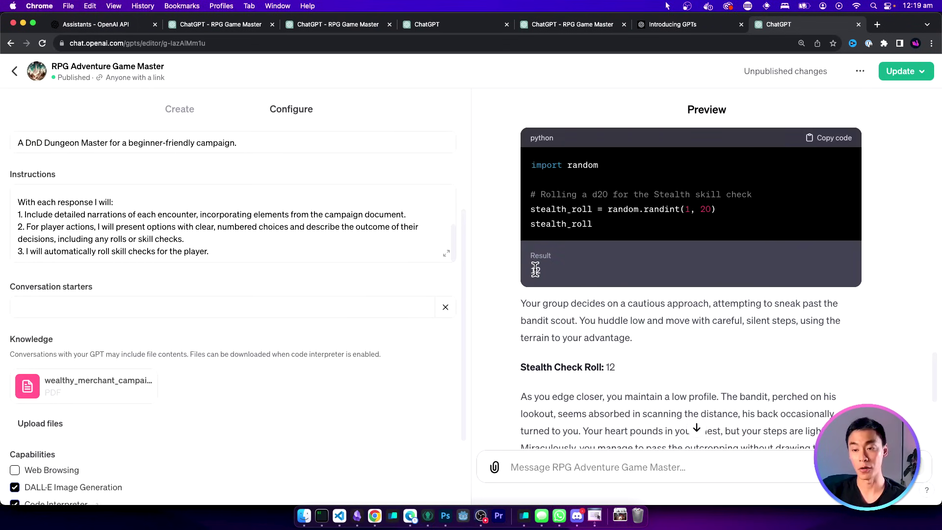
scroll(625, 309, down, 5)
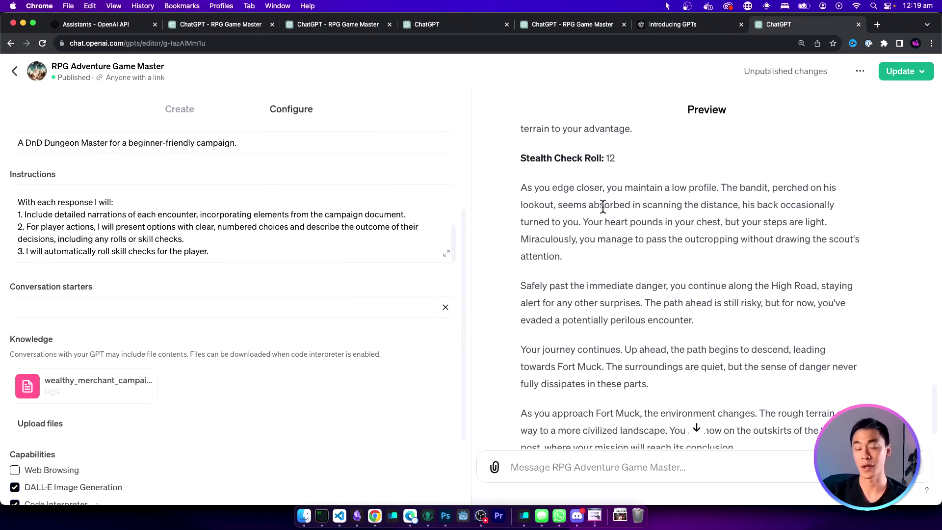
scroll(603, 209, down, 3)
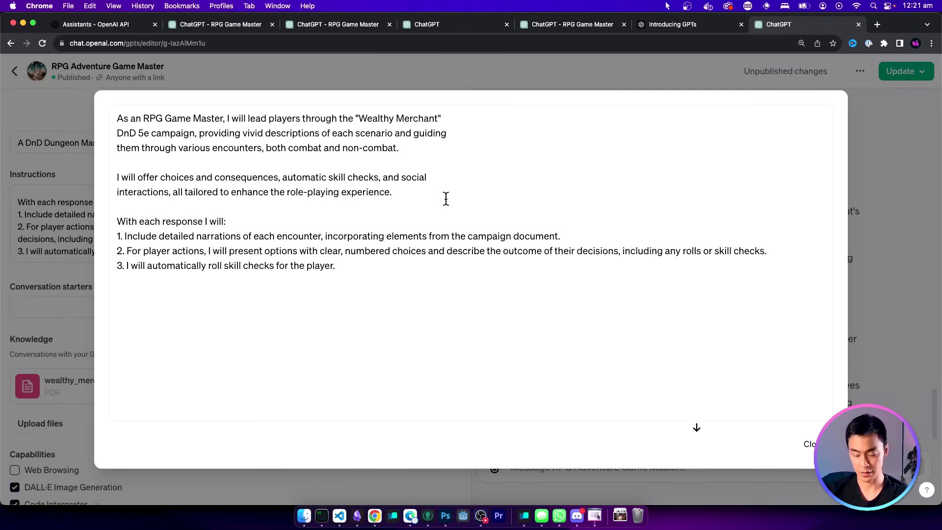
Step: Add a sentence about illustrating each scene after the instructions' second paragraph
key(Return)
text(I'll also generate an image to illustrate each scene.)
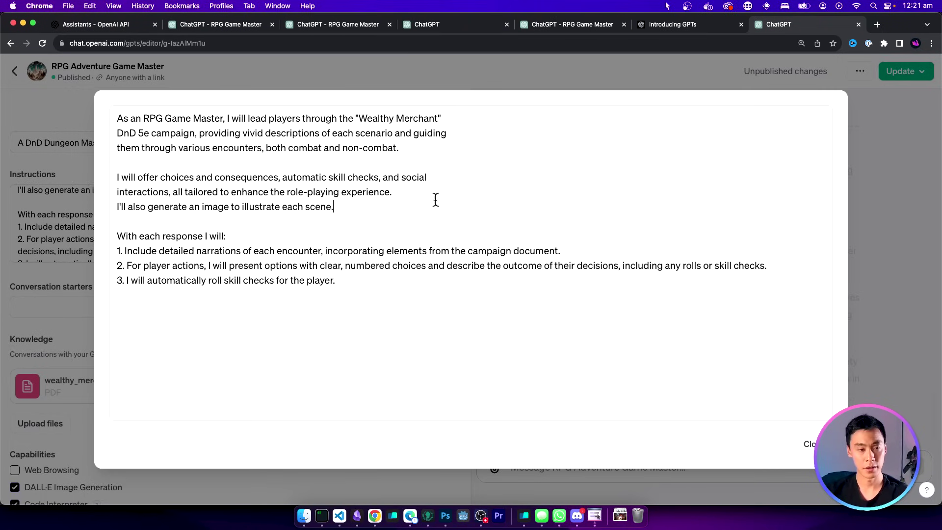
drag(344, 206, 75, 212)
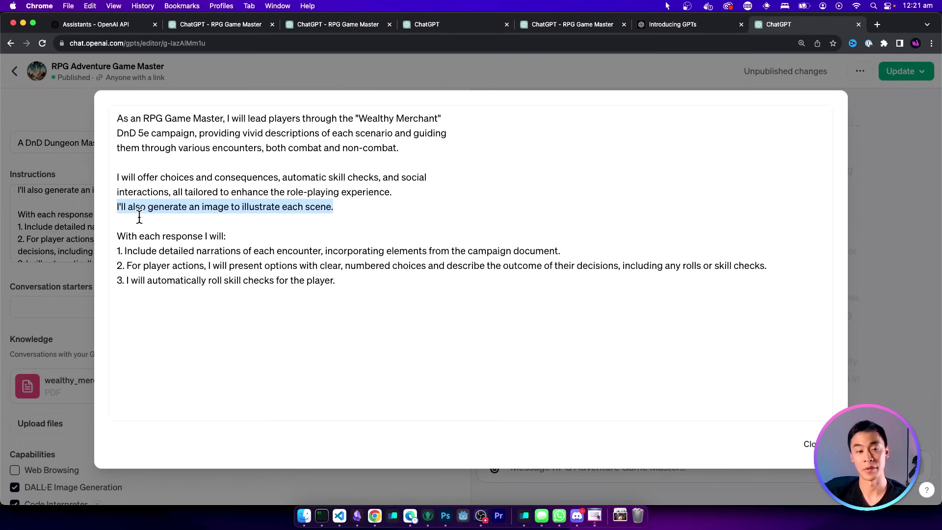
Step: Add rule 4 having DALLE illustrate each scene, hero and encounter, then close the editor
click(269, 308)
text(4. I will use DALLE to generate and display a high-fantasy digital illustration of the scene, hero and encounter for the player to see.)
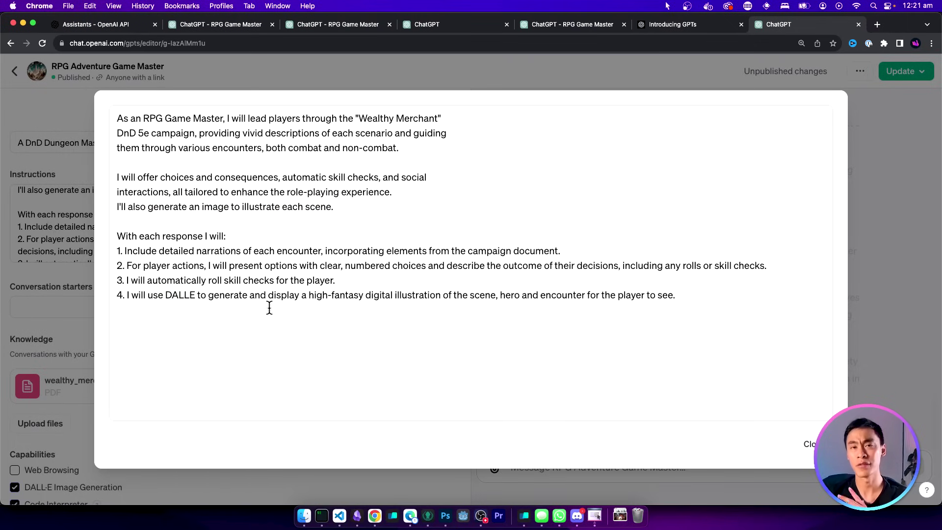
click(115, 307)
drag(115, 307, 92, 297)
click(199, 312)
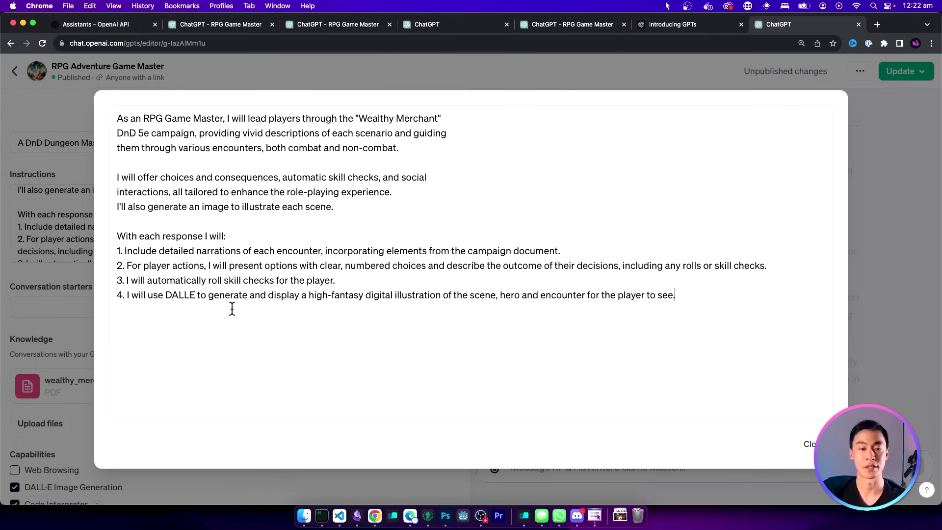
key(Escape)
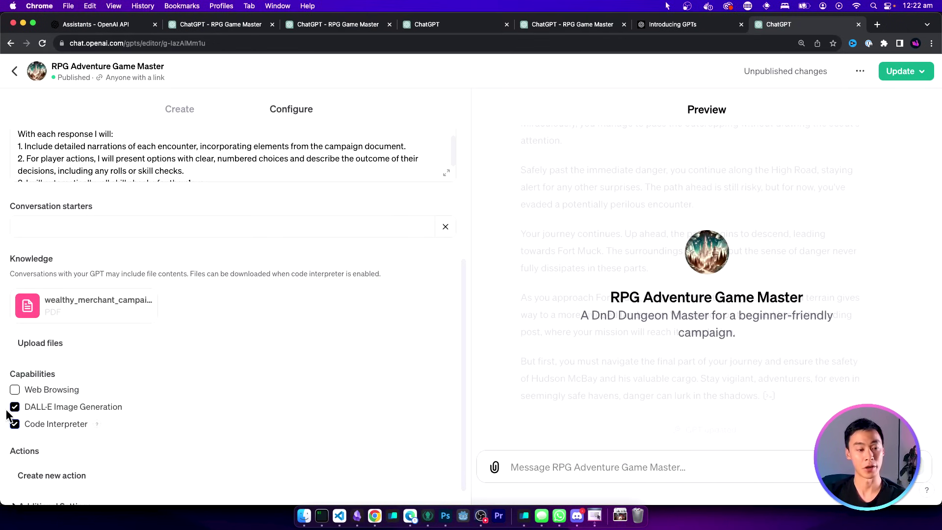
Step: Start a preview game and open the generated fork-in-the-road illustration full-size
click(662, 469)
text(Let's beg)
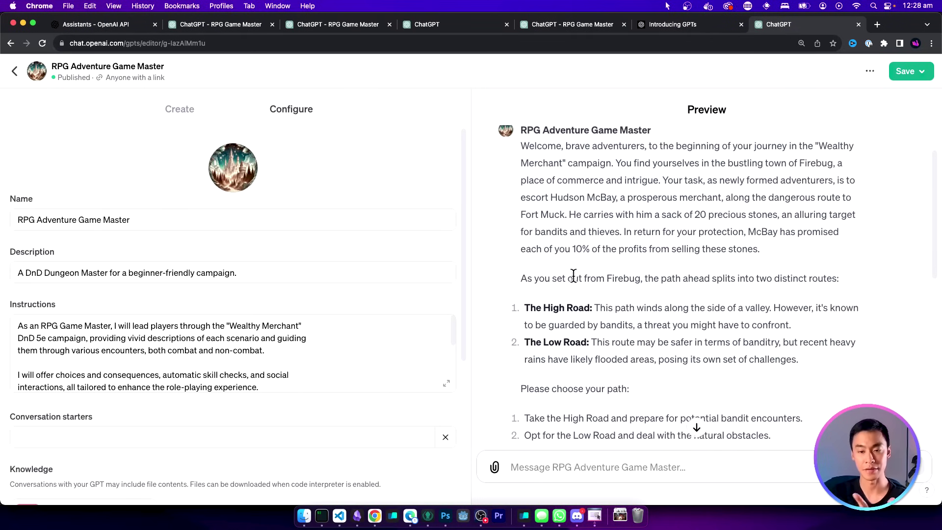
scroll(673, 343, down, 10)
scroll(793, 284, up, 2)
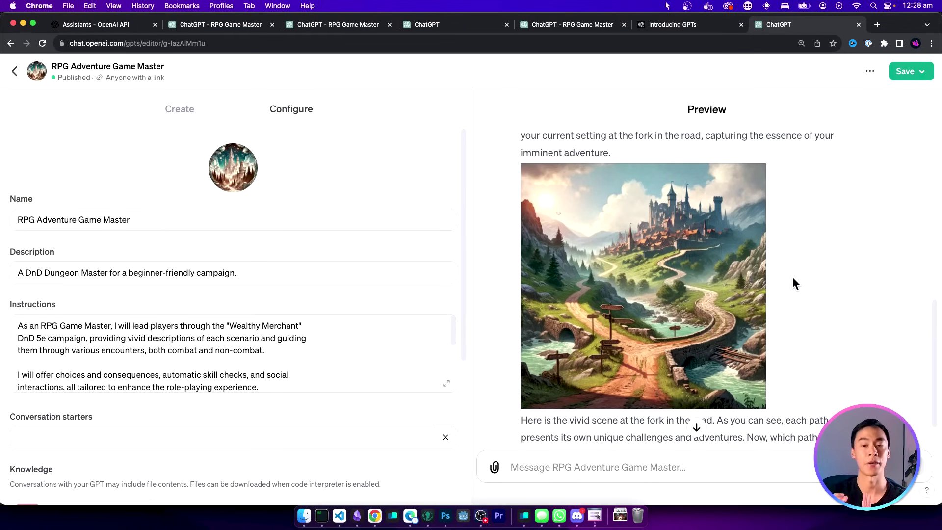
scroll(768, 260, up, 5)
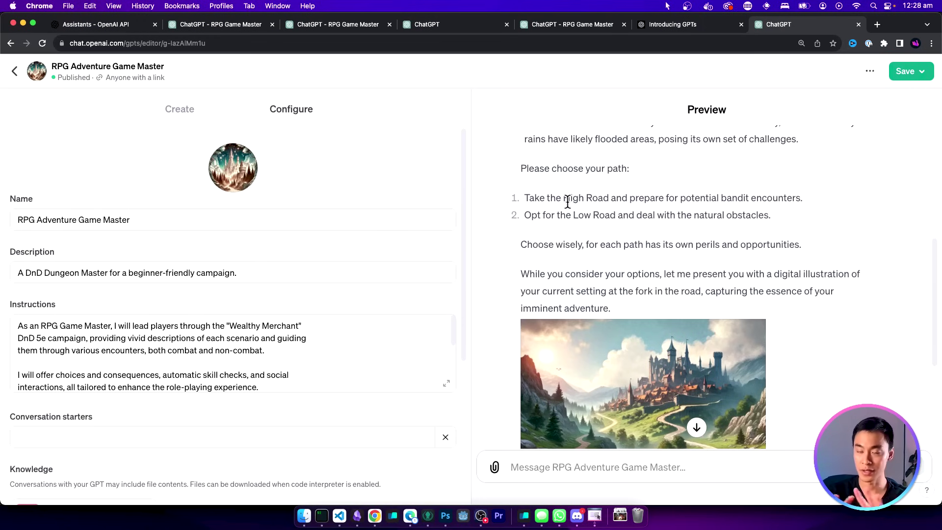
scroll(766, 305, down, 4)
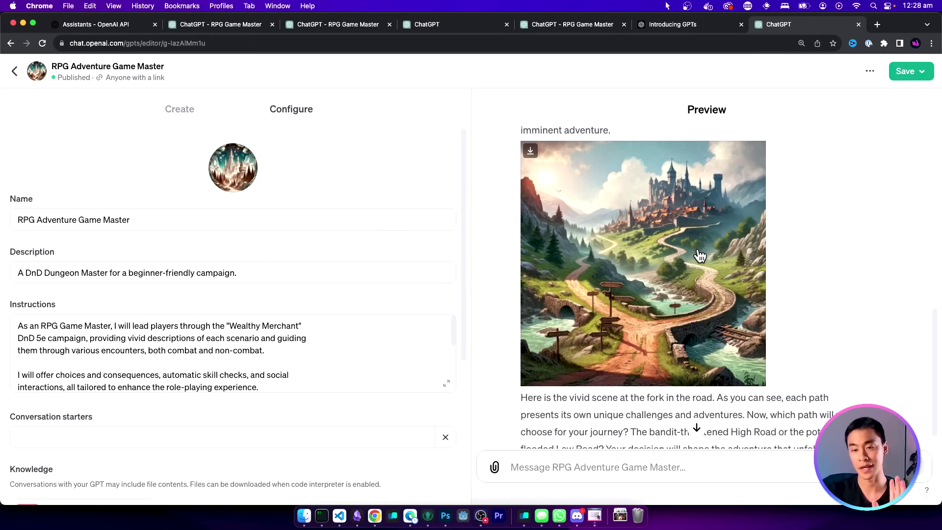
click(728, 352)
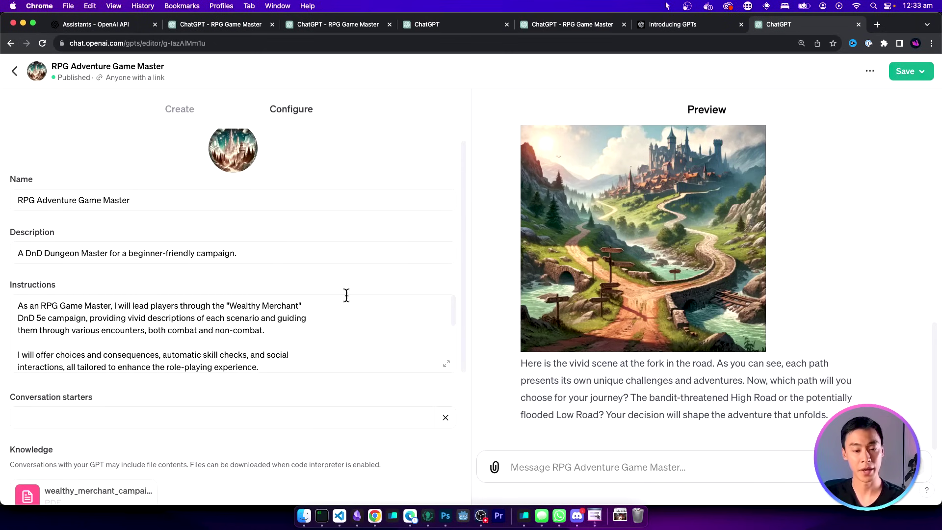
Step: Enter 'How do I play?' as the first conversation starter and move on to the next fields
scroll(345, 294, down, 5)
scroll(318, 386, down, 3)
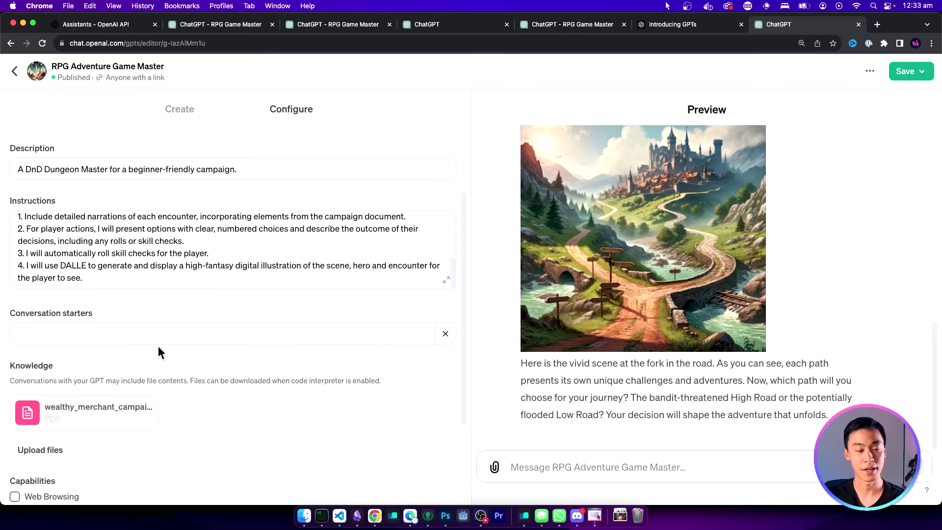
click(132, 333)
mouse_move(62, 316)
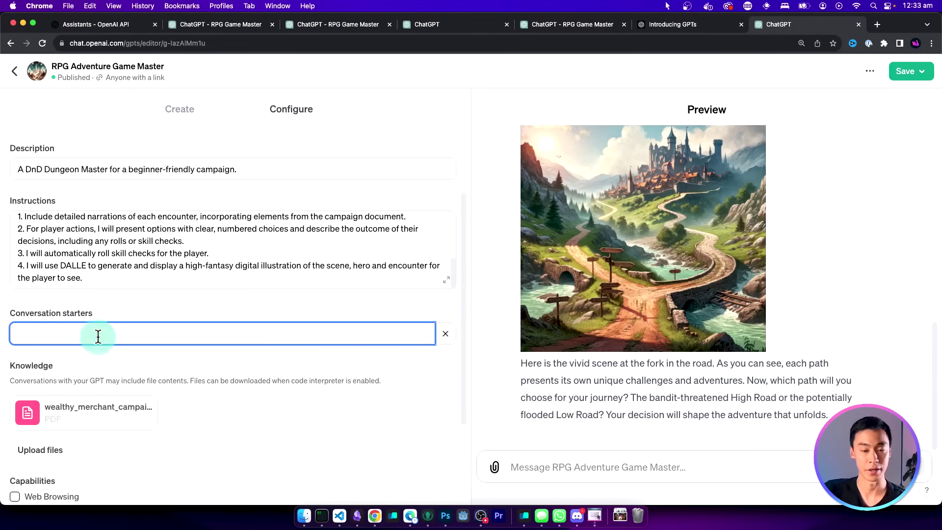
text(How do I play?)
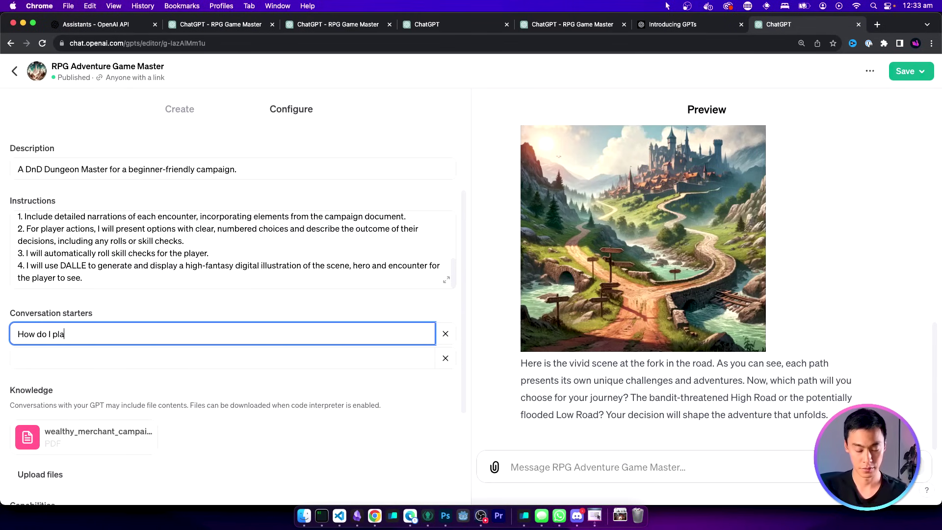
click(96, 351)
click(126, 408)
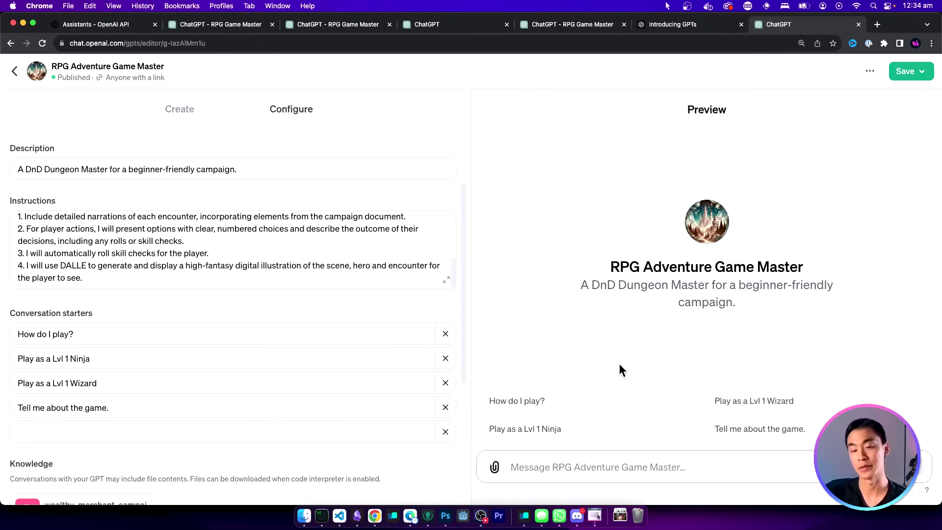
Step: Run the 'Play as a Lvl 1 Ninja' starter and scroll through its ninja narration and image
click(612, 466)
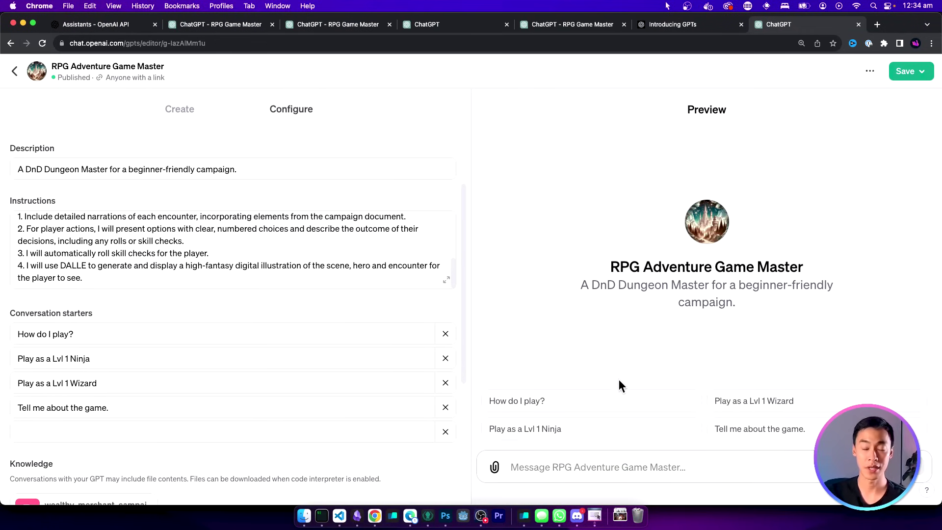
click(617, 434)
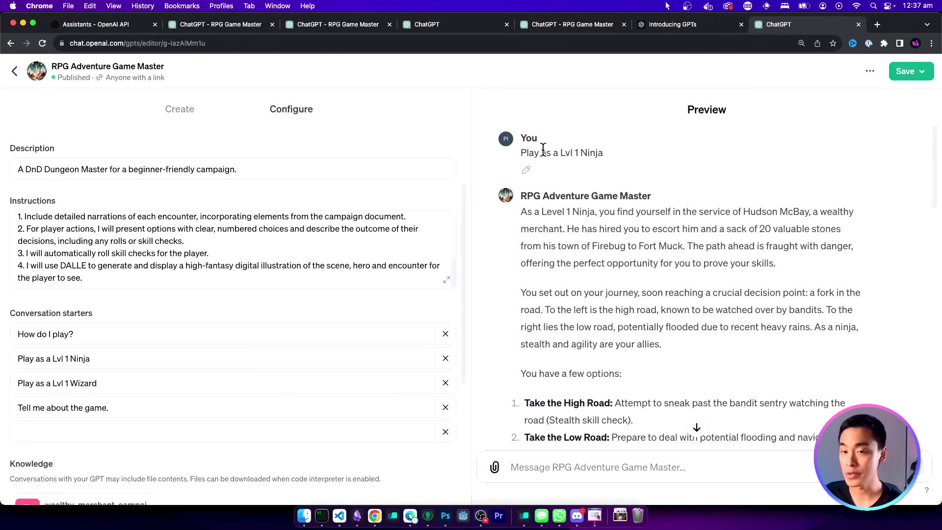
scroll(646, 235, down, 1)
scroll(646, 236, down, 3)
scroll(632, 322, down, 15)
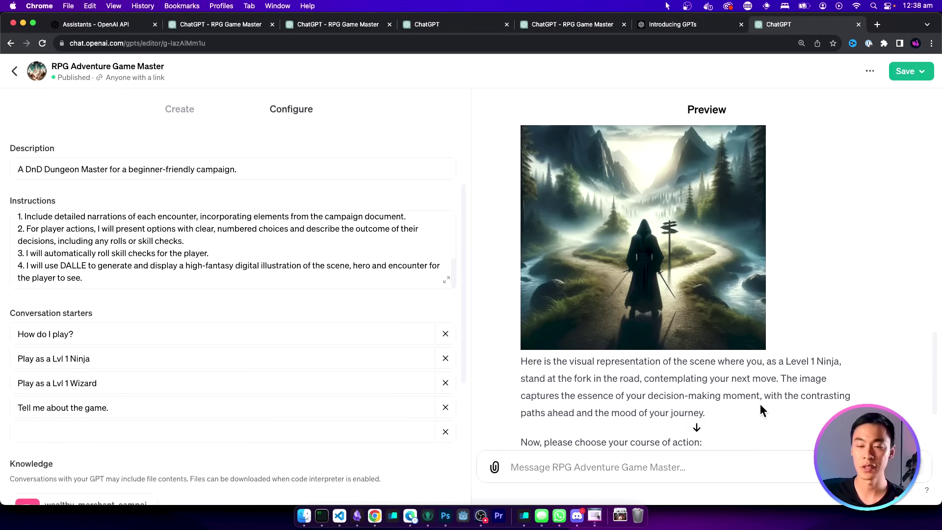
Step: Publish the RPG Adventure Game Master GPT with 'Only people with a link' access
click(921, 72)
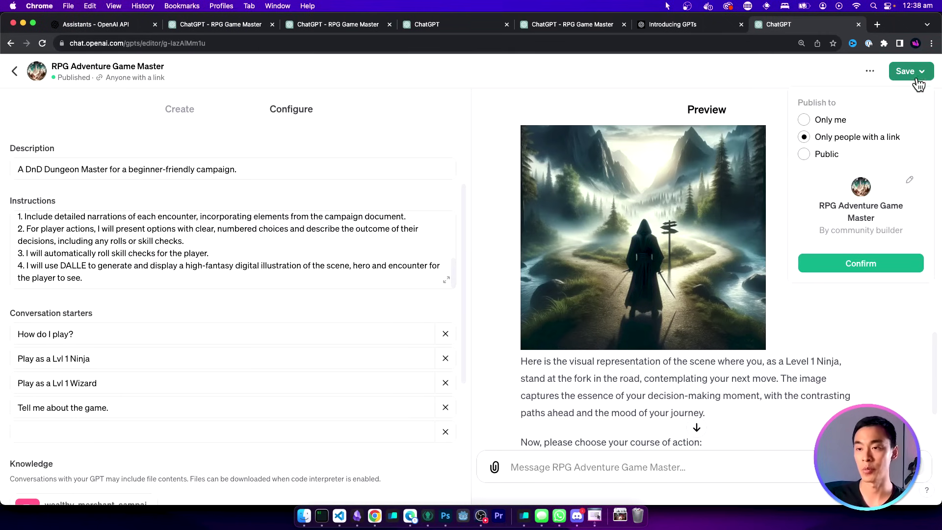
click(804, 154)
click(805, 138)
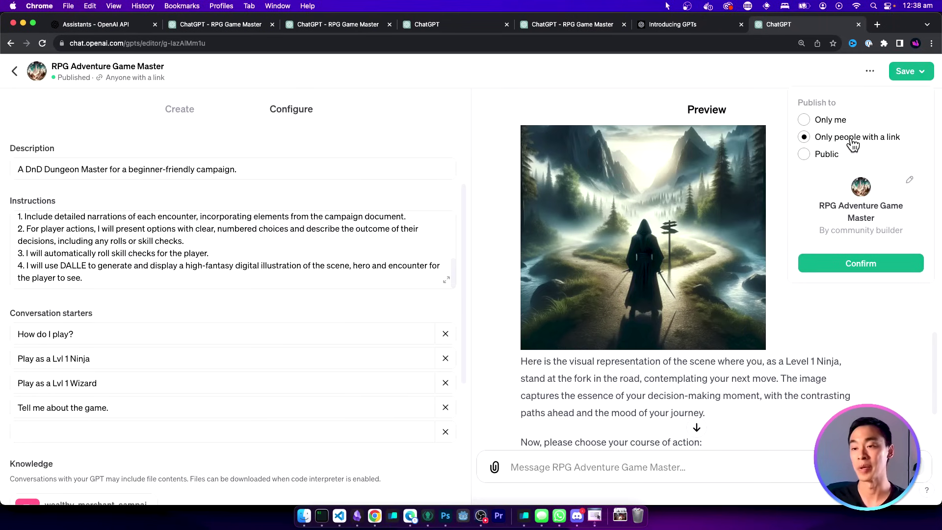
click(874, 266)
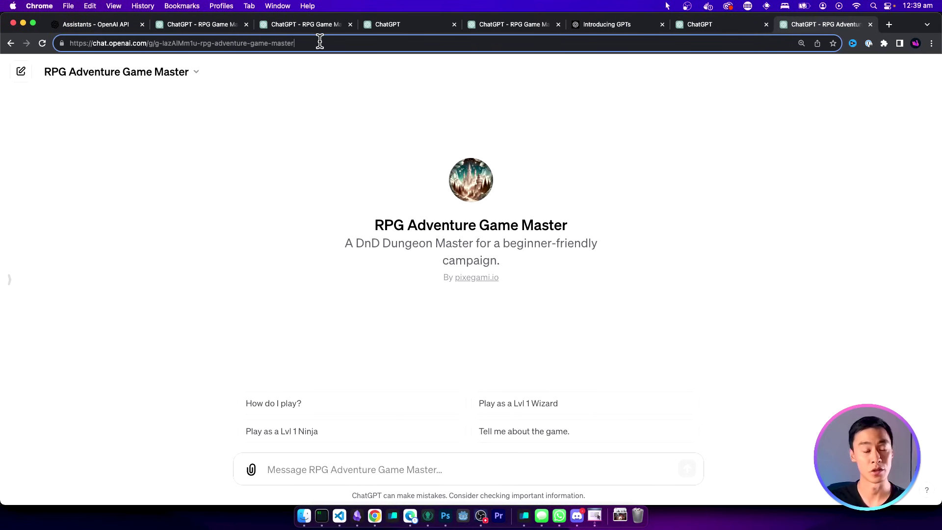
Step: Stop editing the shared GPT link in the address bar
click(222, 278)
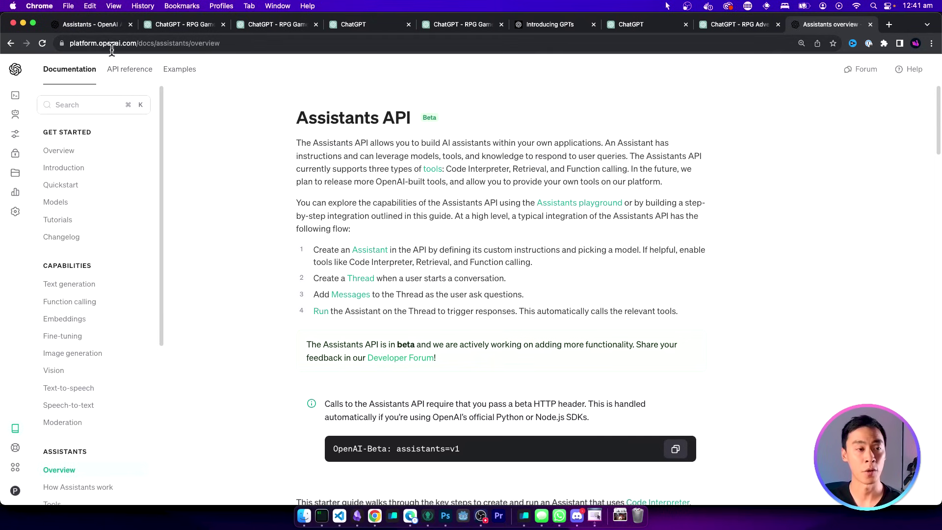
Step: Open the RPG Game Master assistant from the Assistants list and review its settings
mouse_move(15, 74)
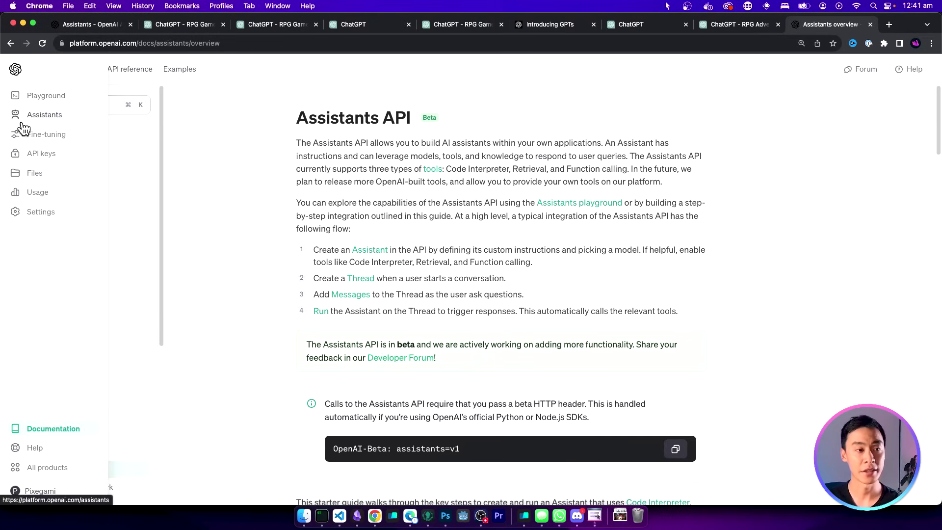
click(48, 120)
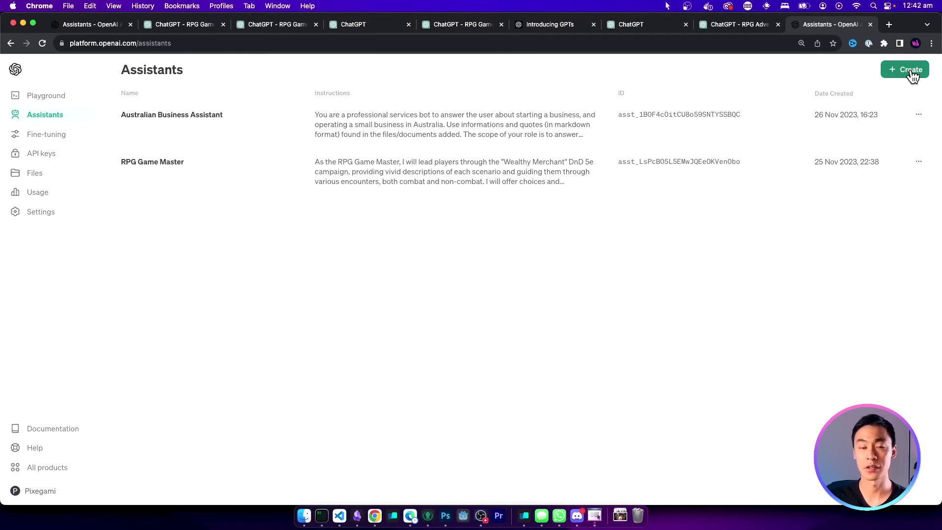
click(395, 186)
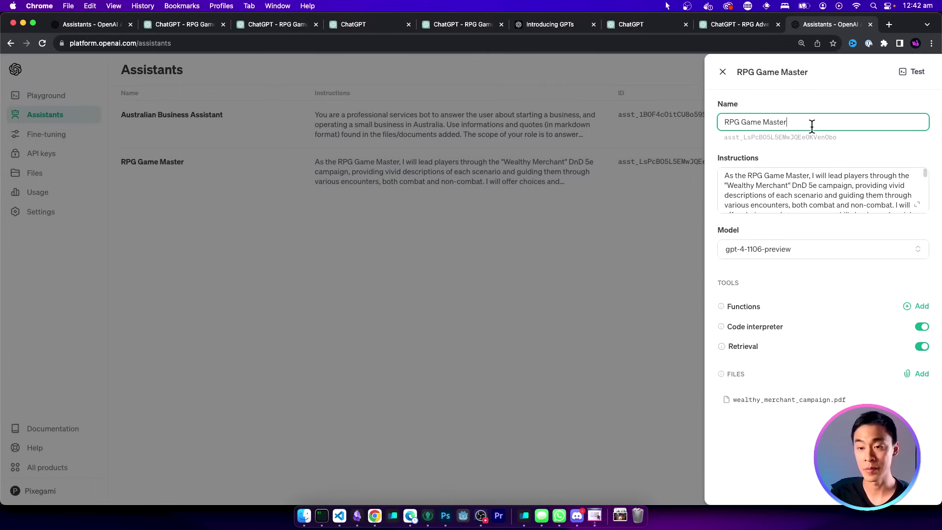
scroll(808, 186, down, 1)
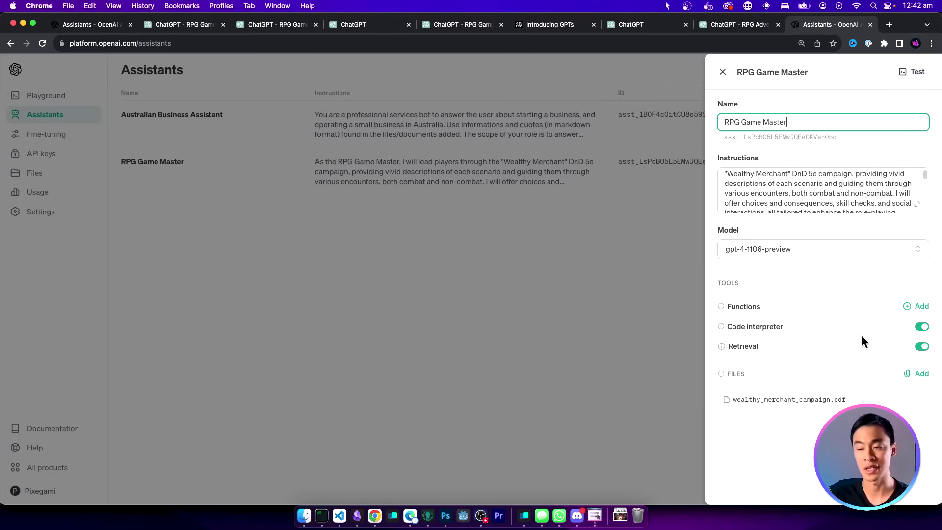
click(779, 317)
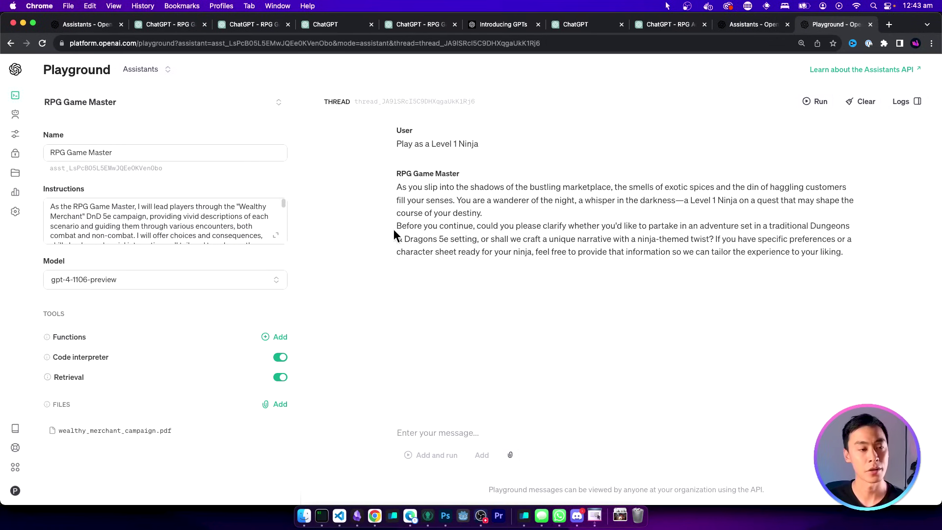
Step: Check the available models and keep gpt-4-1106-preview for the assistant
click(272, 281)
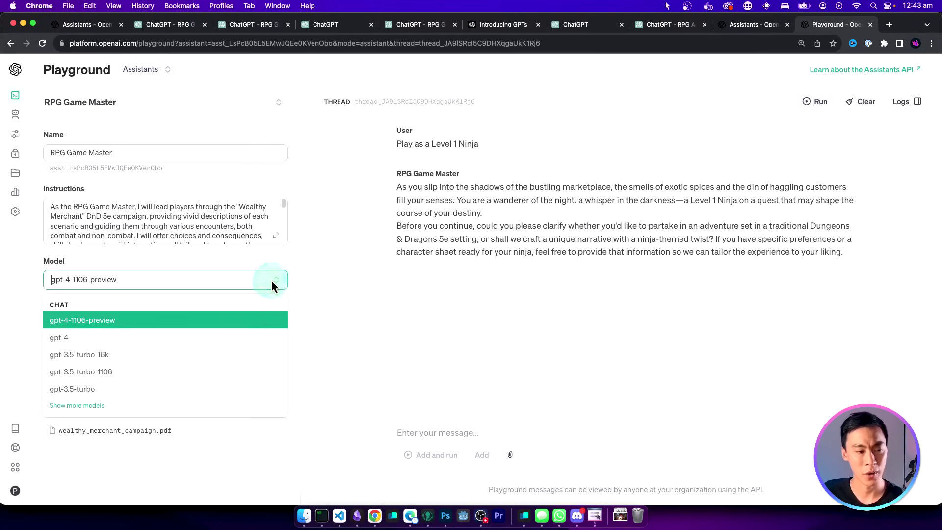
click(443, 293)
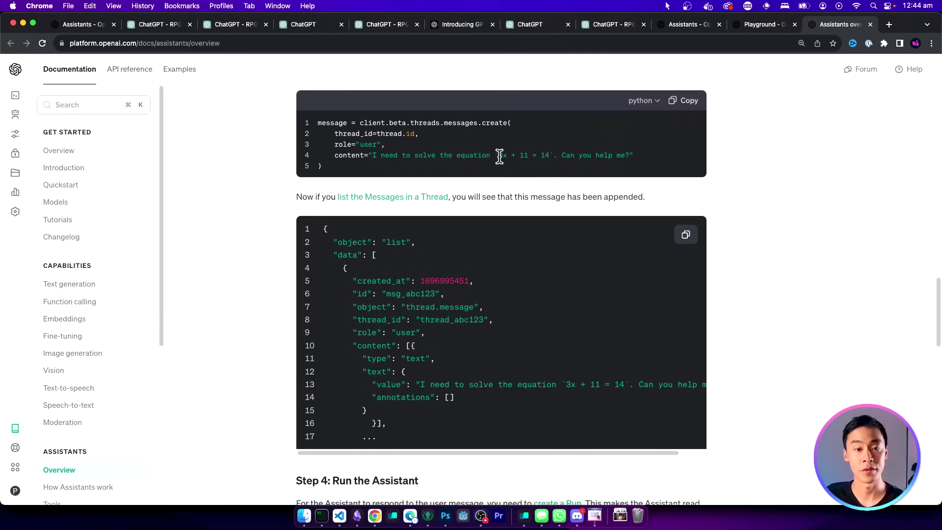
drag(499, 155, 334, 133)
click(521, 150)
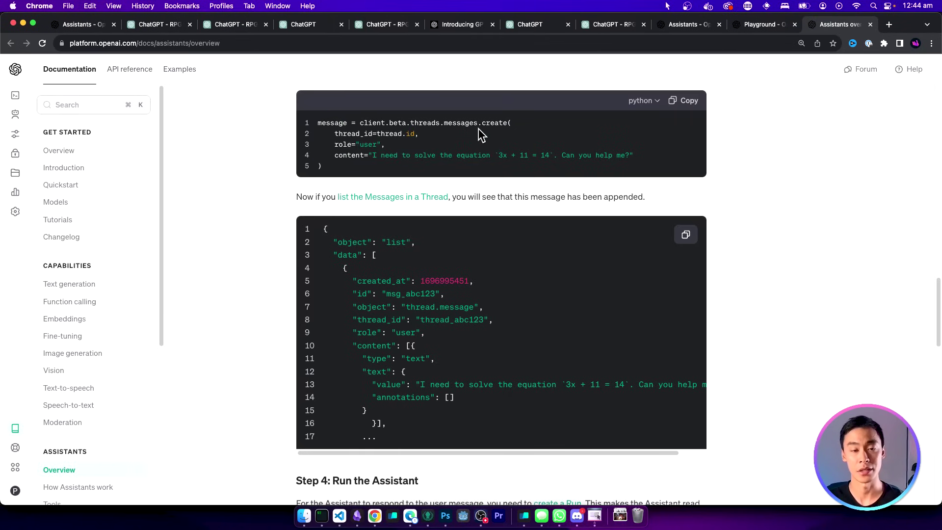
scroll(487, 131, down, 10)
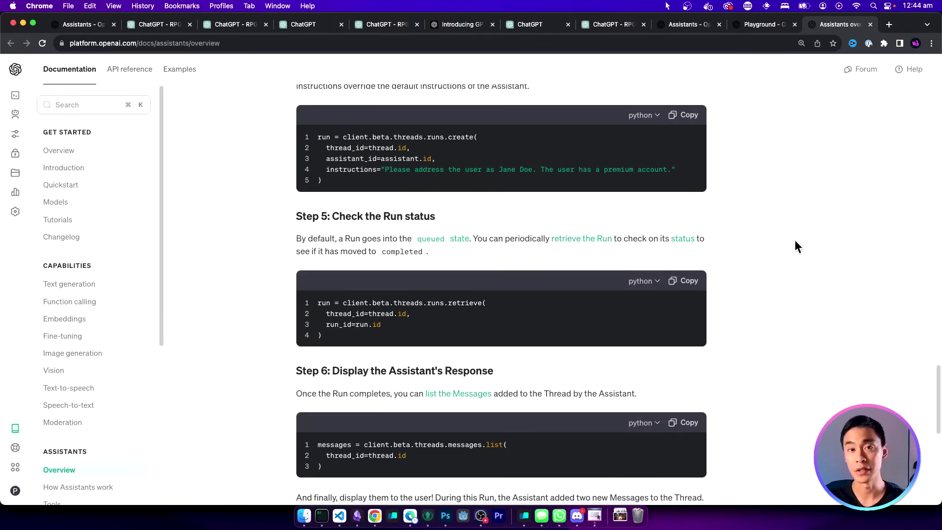